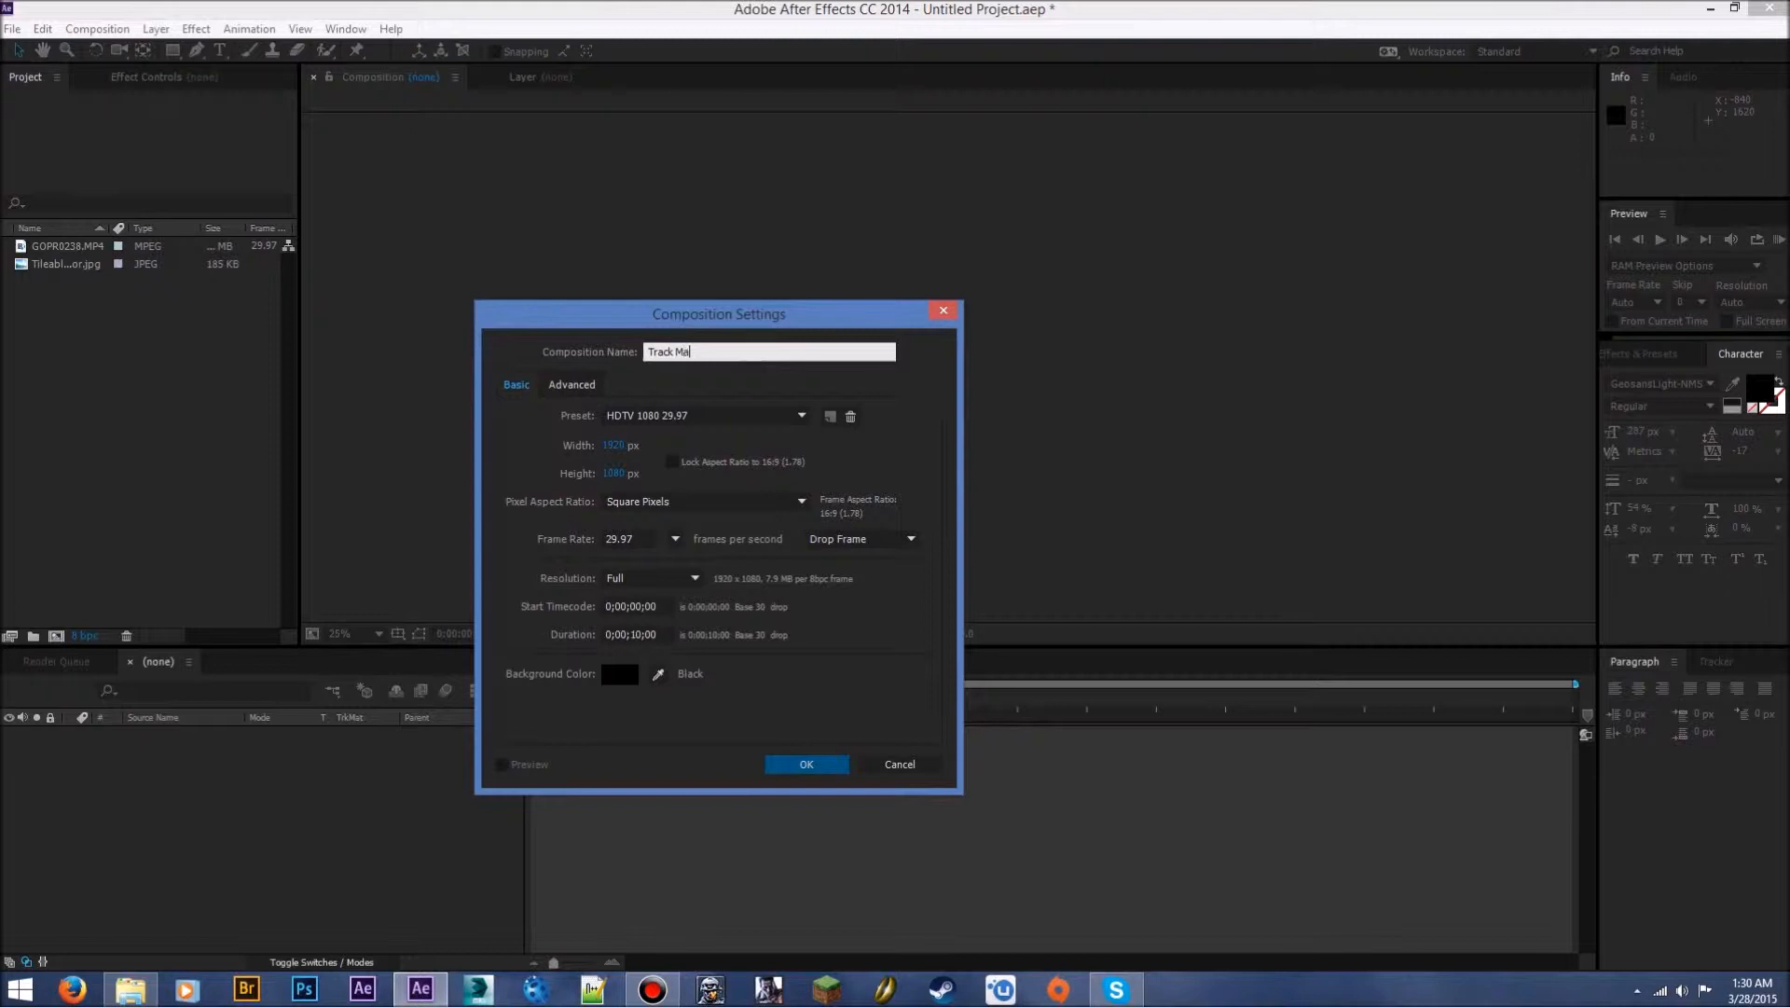
Create the 1920 x 1080 composition named Track Mattes, then add GOPR0238.MP4 to its timeline and scrub it
{"action": "type", "text": "es"}
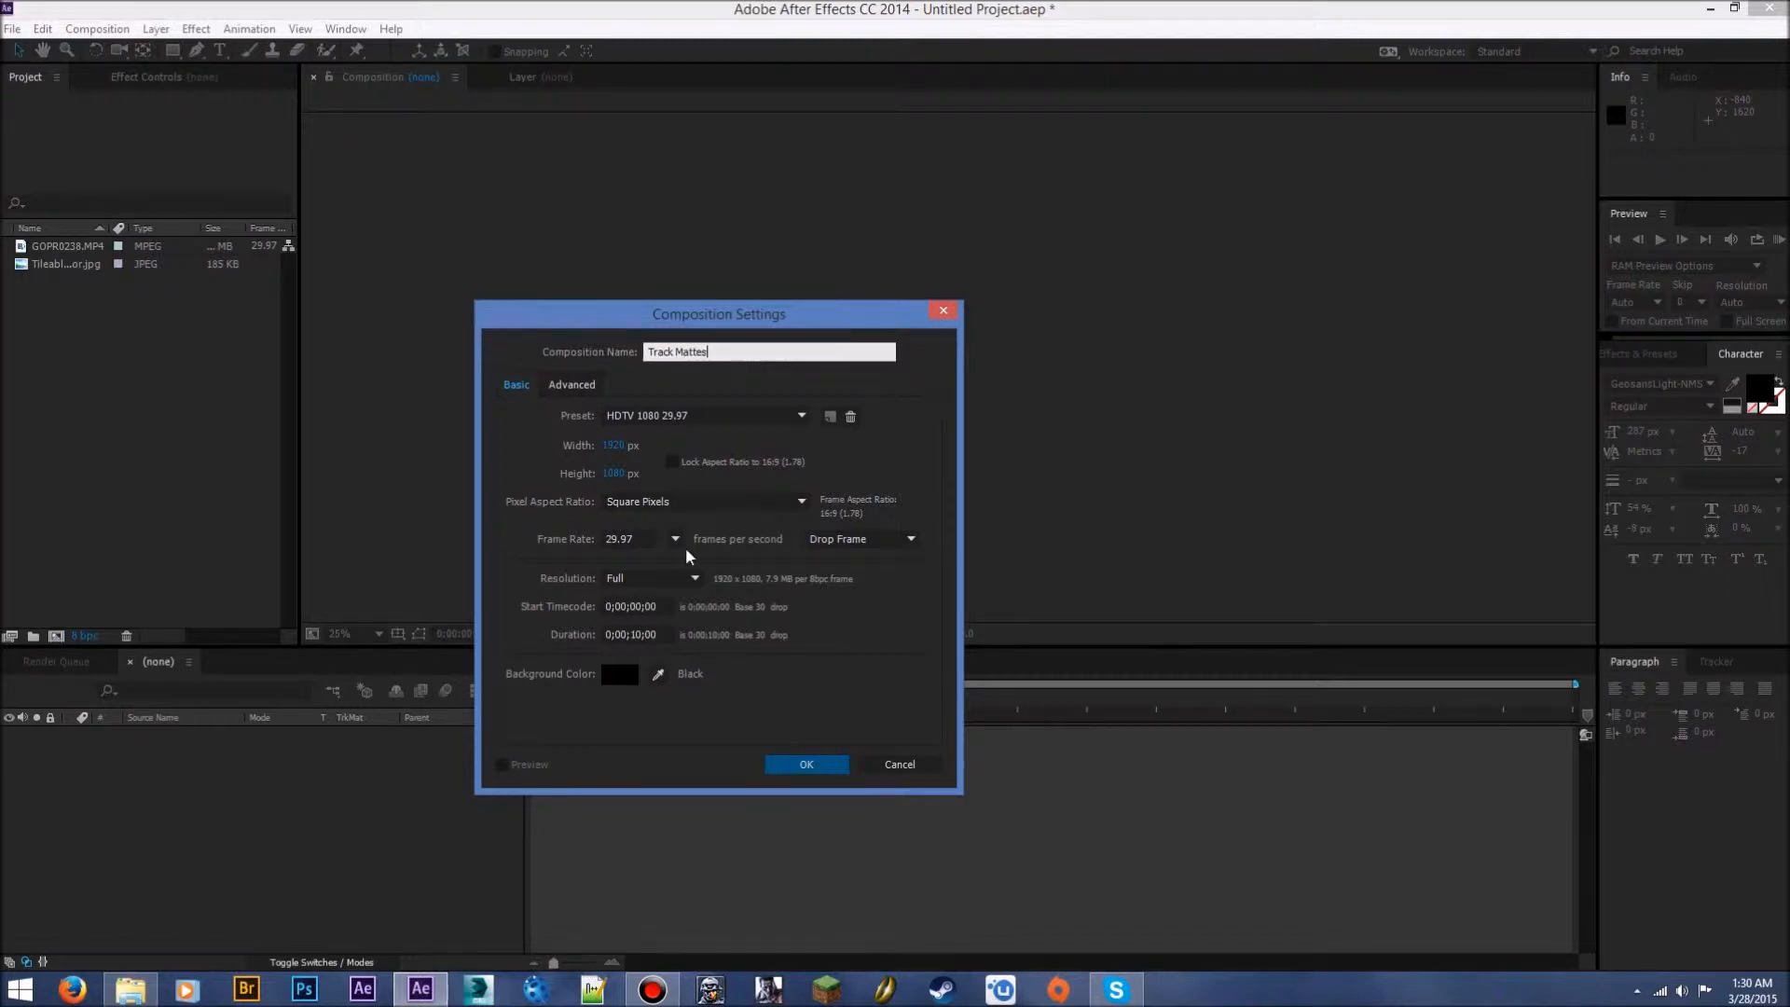
{"action": "left_click", "coordinate": [807, 767]}
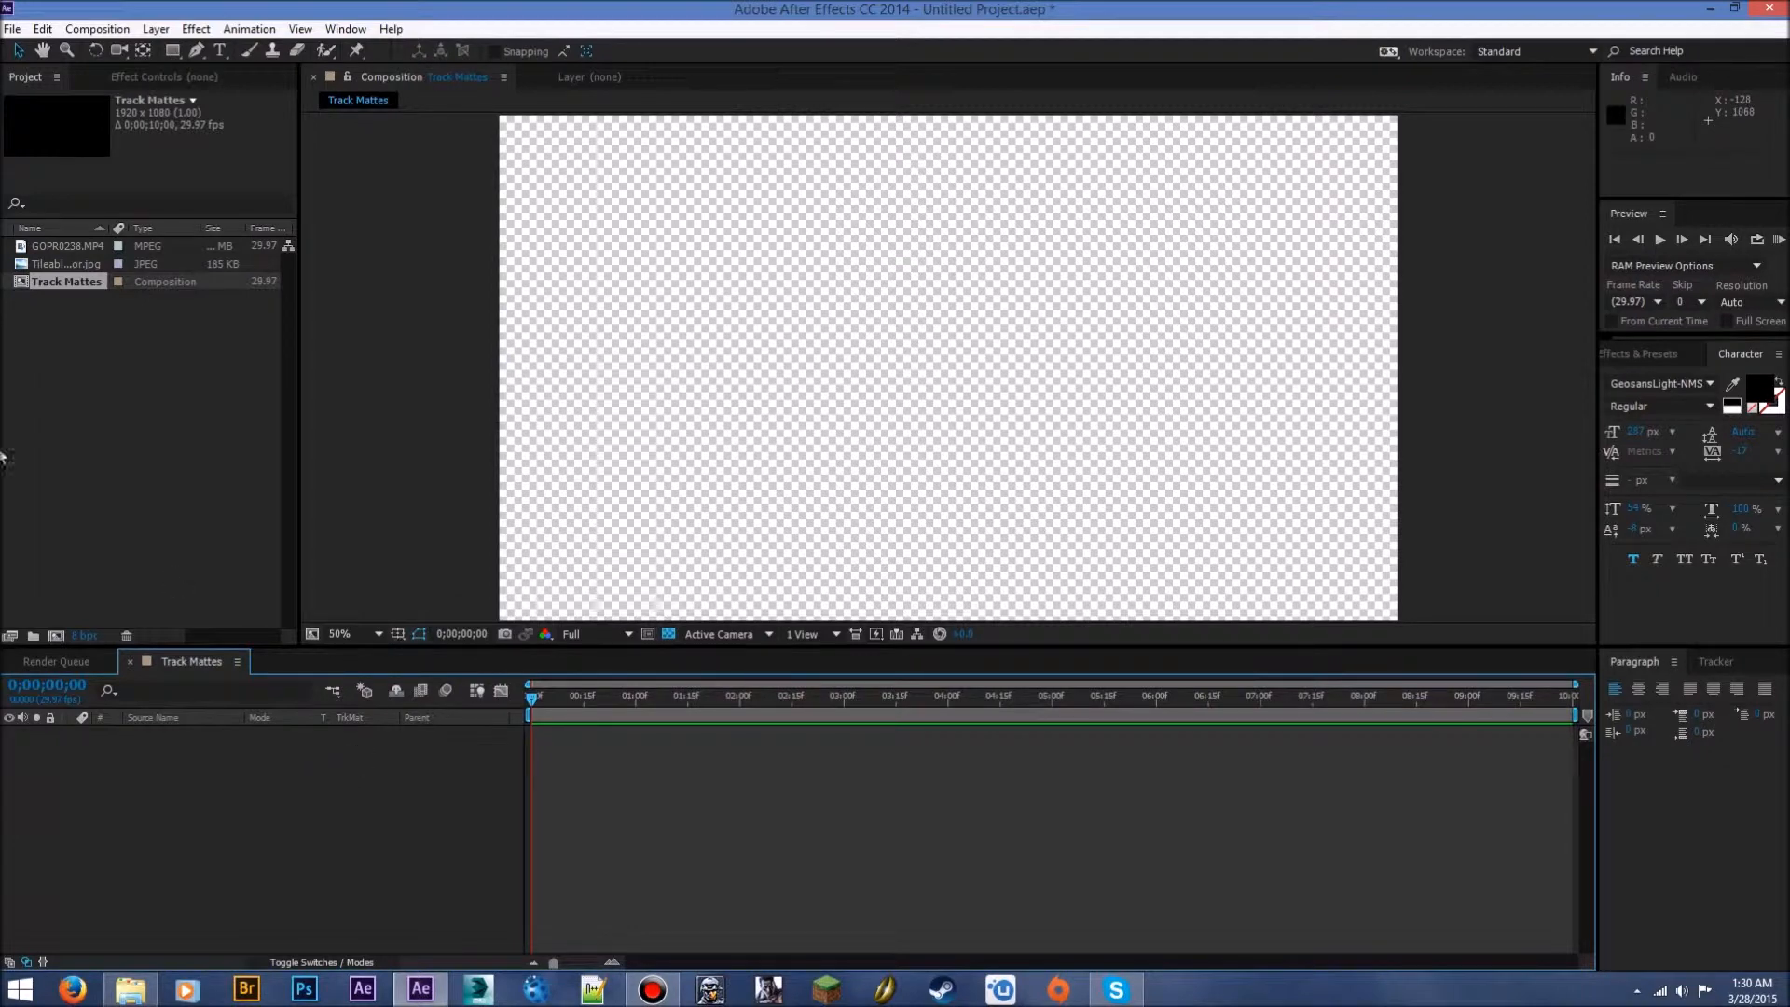
{"action": "left_click_drag", "start_coordinate": [58, 244], "coordinate": [205, 802]}
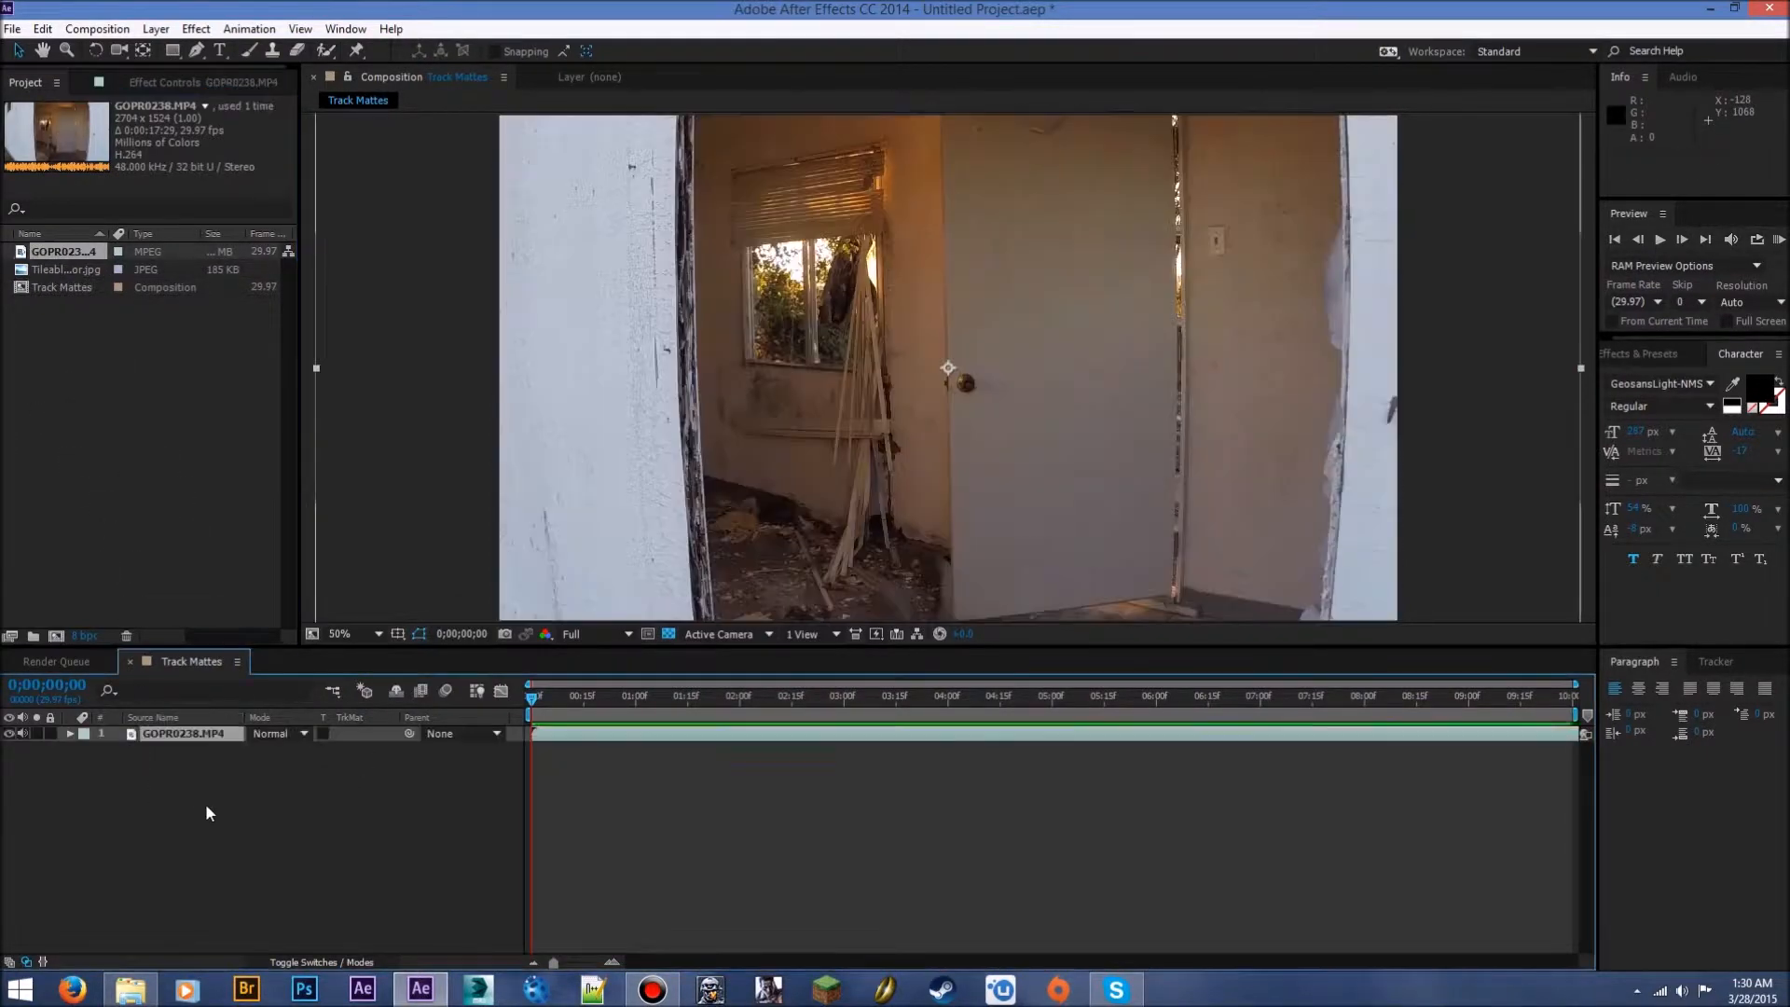
{"action": "mouse_move", "coordinate": [541, 699]}
{"action": "left_mouse_down"}
{"action": "mouse_move", "coordinate": [988, 664]}
{"action": "mouse_move", "coordinate": [949, 688]}
{"action": "mouse_move", "coordinate": [531, 681]}
{"action": "left_mouse_up"}
{"action": "left_click", "coordinate": [430, 801]}
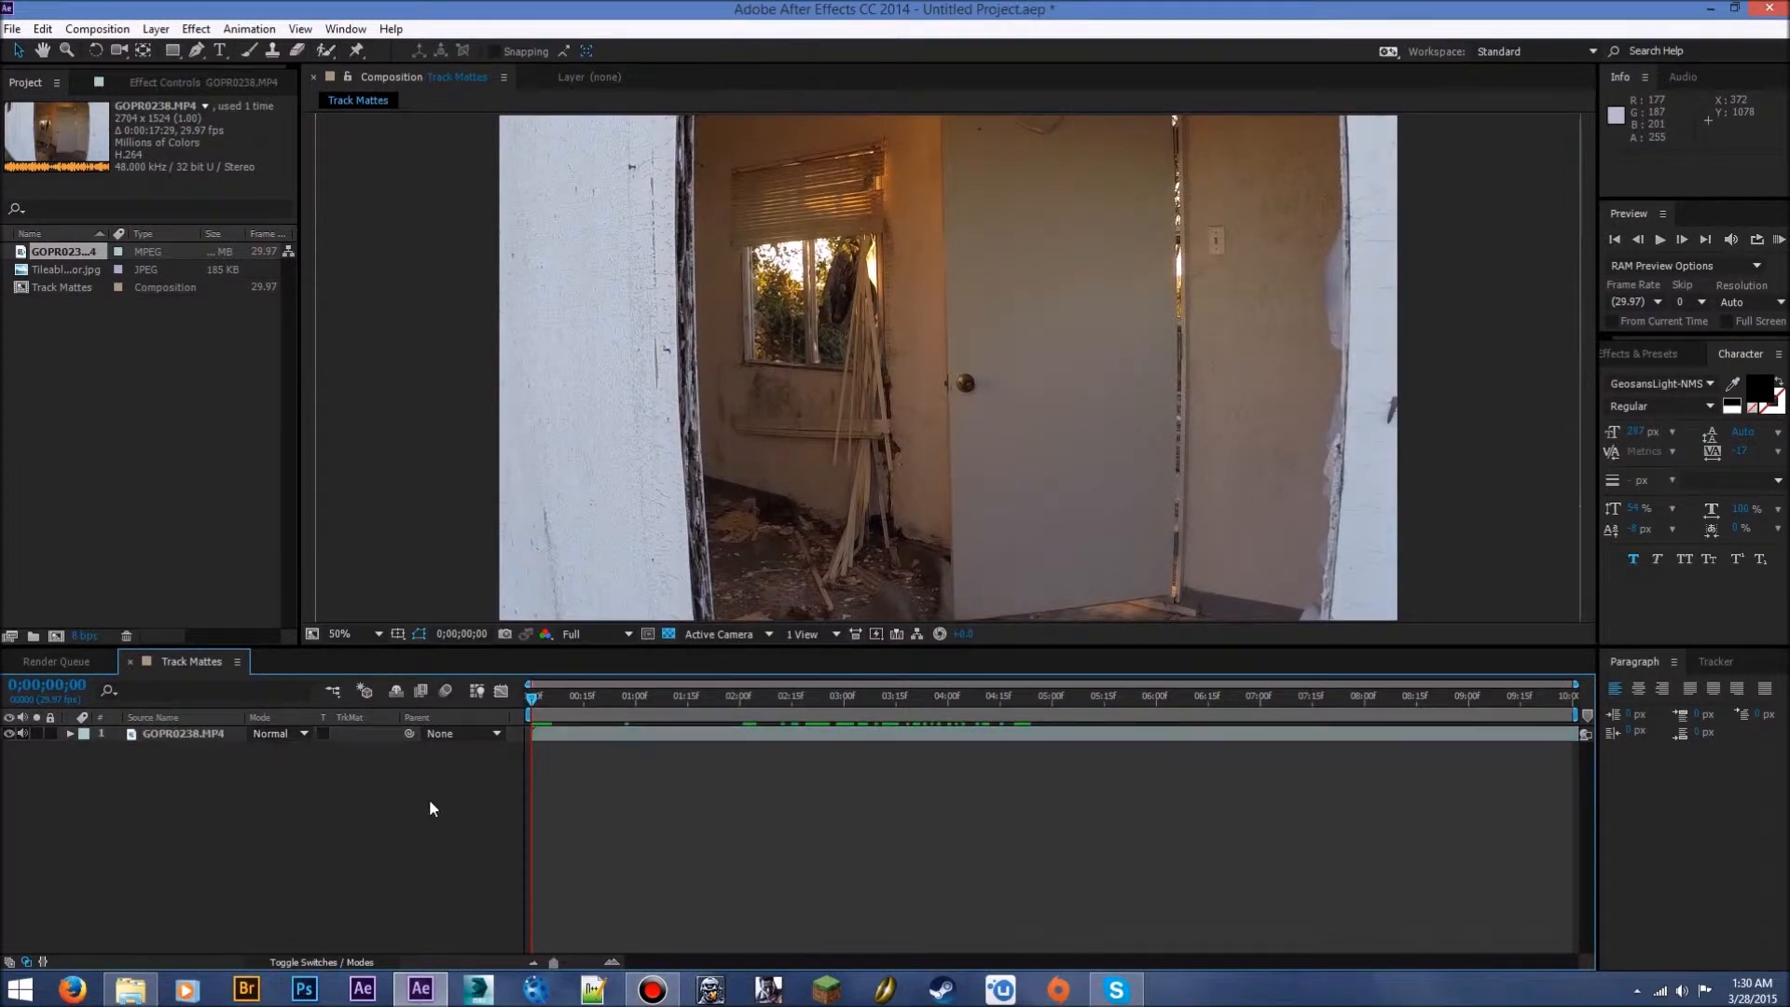
Create a composition-sized cyan solid and place it beneath the GOPR0238.MP4 layer
{"action": "right_click", "coordinate": [244, 782]}
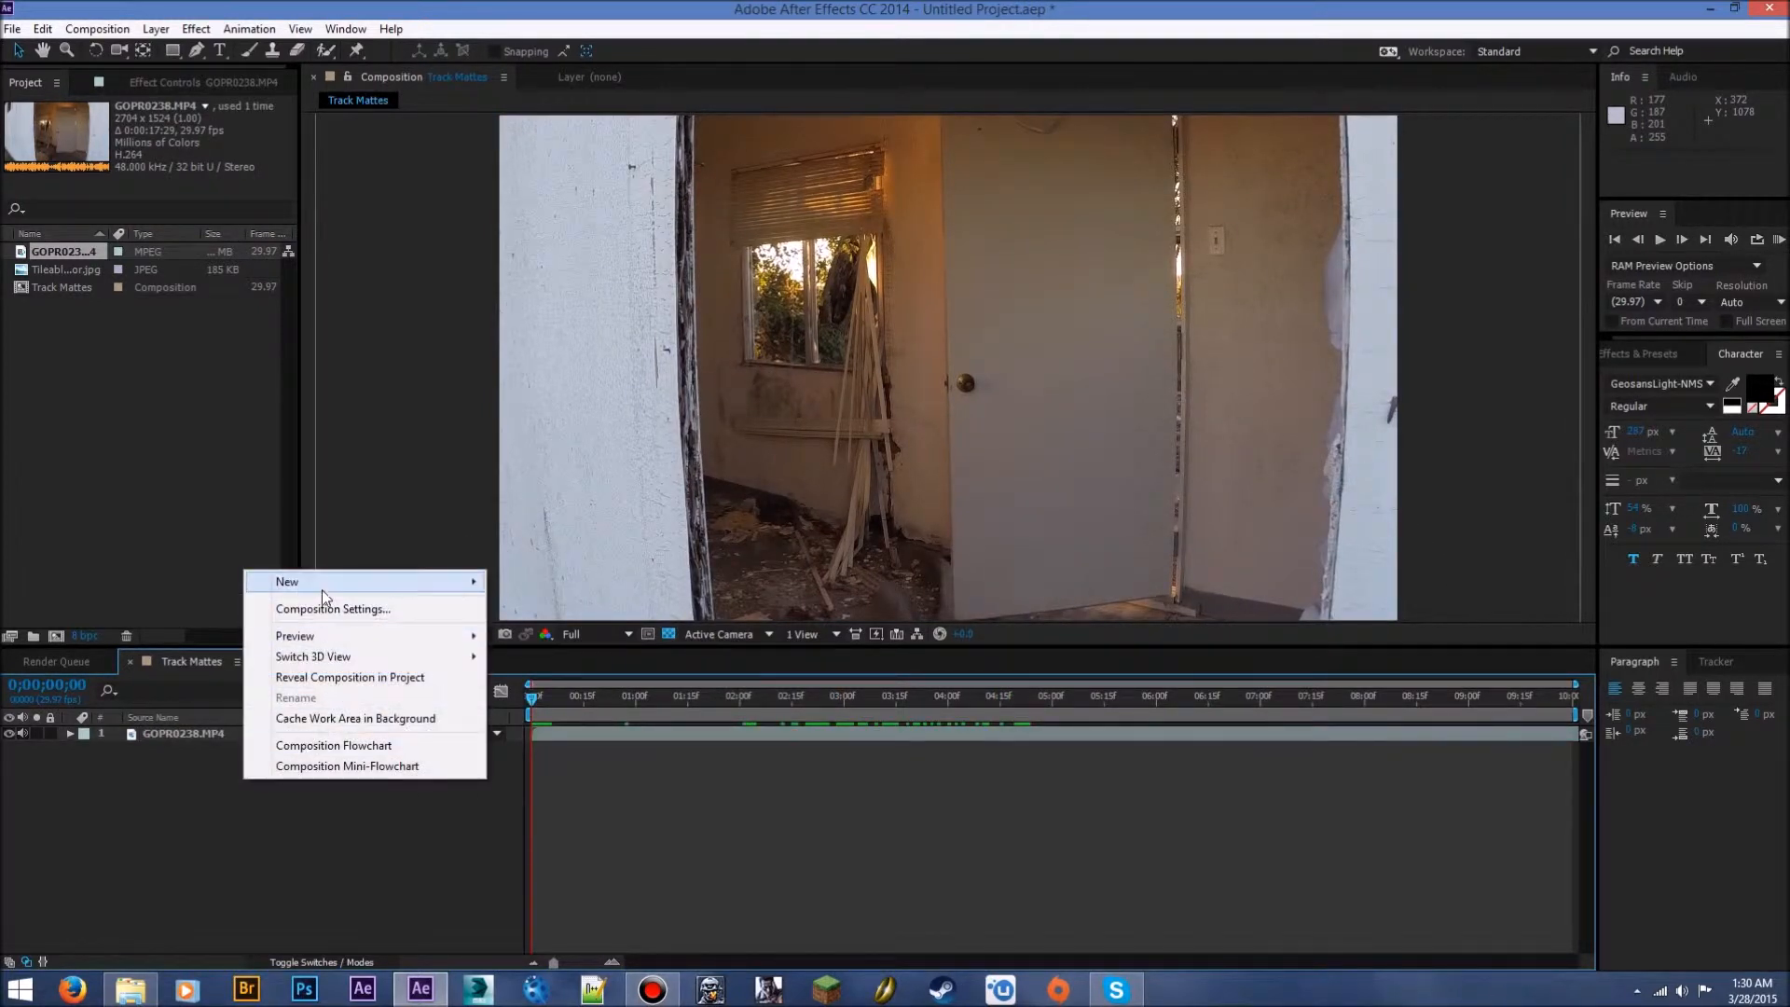
{"action": "mouse_move", "coordinate": [322, 583]}
{"action": "left_click", "coordinate": [564, 628]}
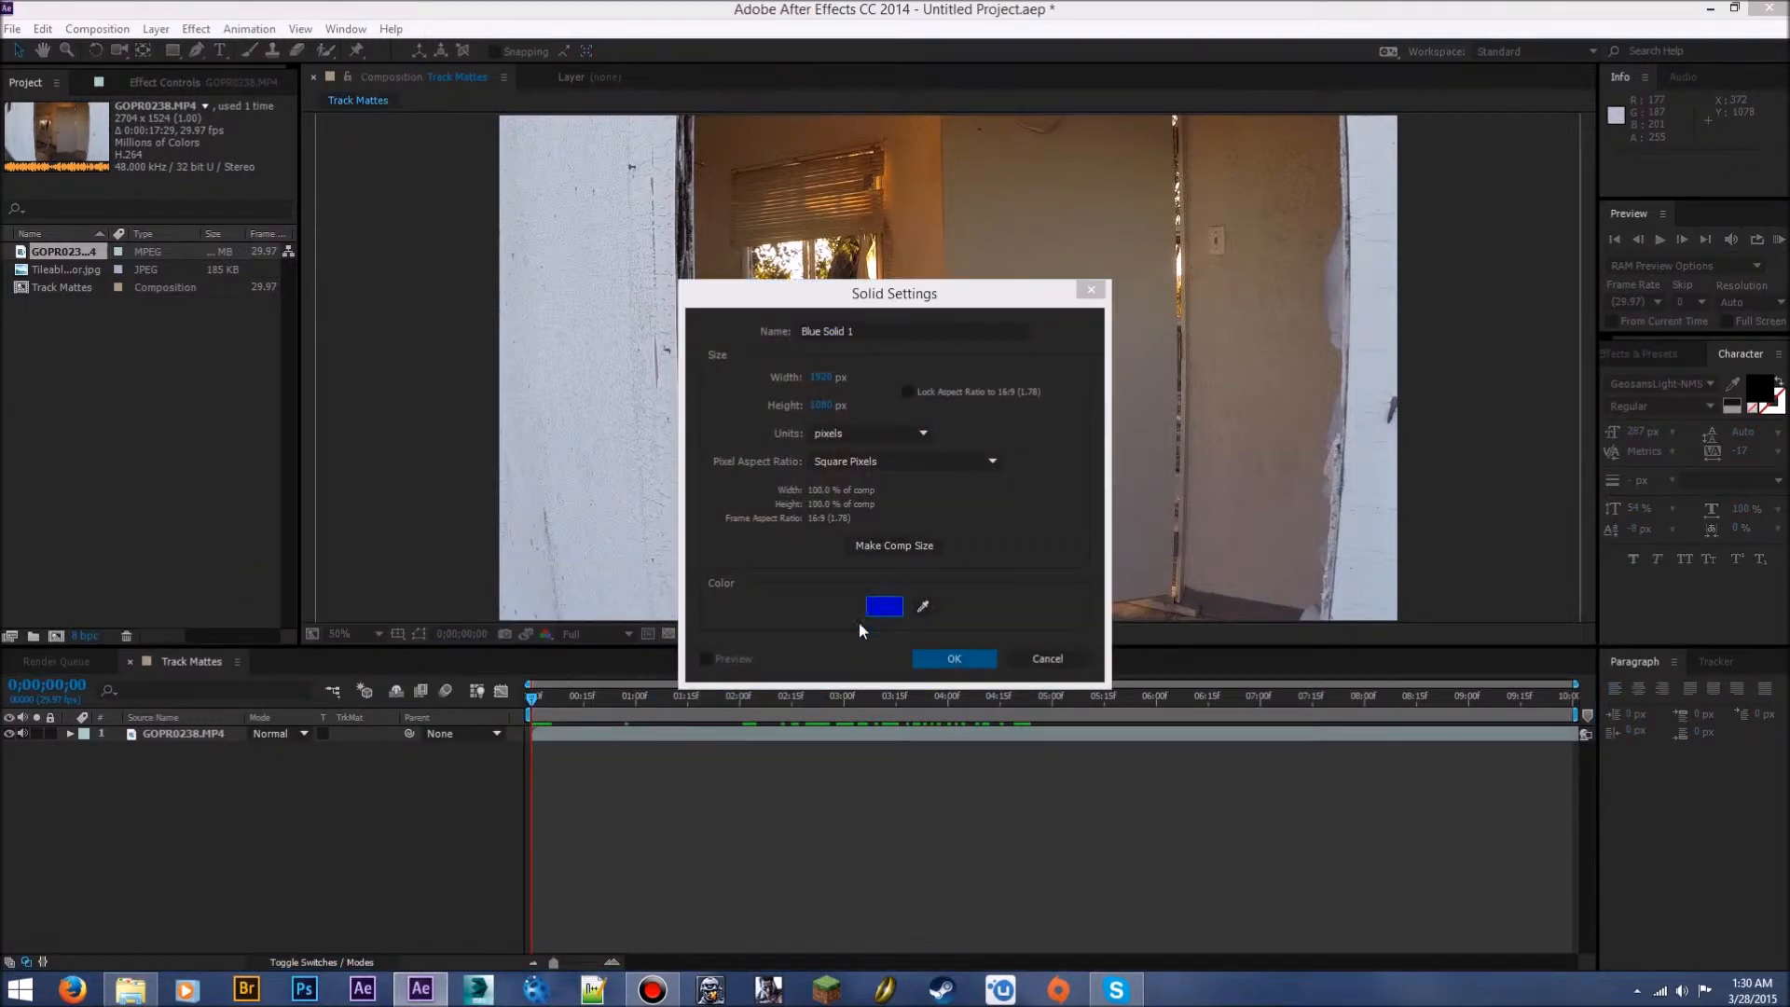
{"action": "left_click", "coordinate": [881, 606]}
{"action": "left_click_drag", "start_coordinate": [701, 793], "coordinate": [698, 804]}
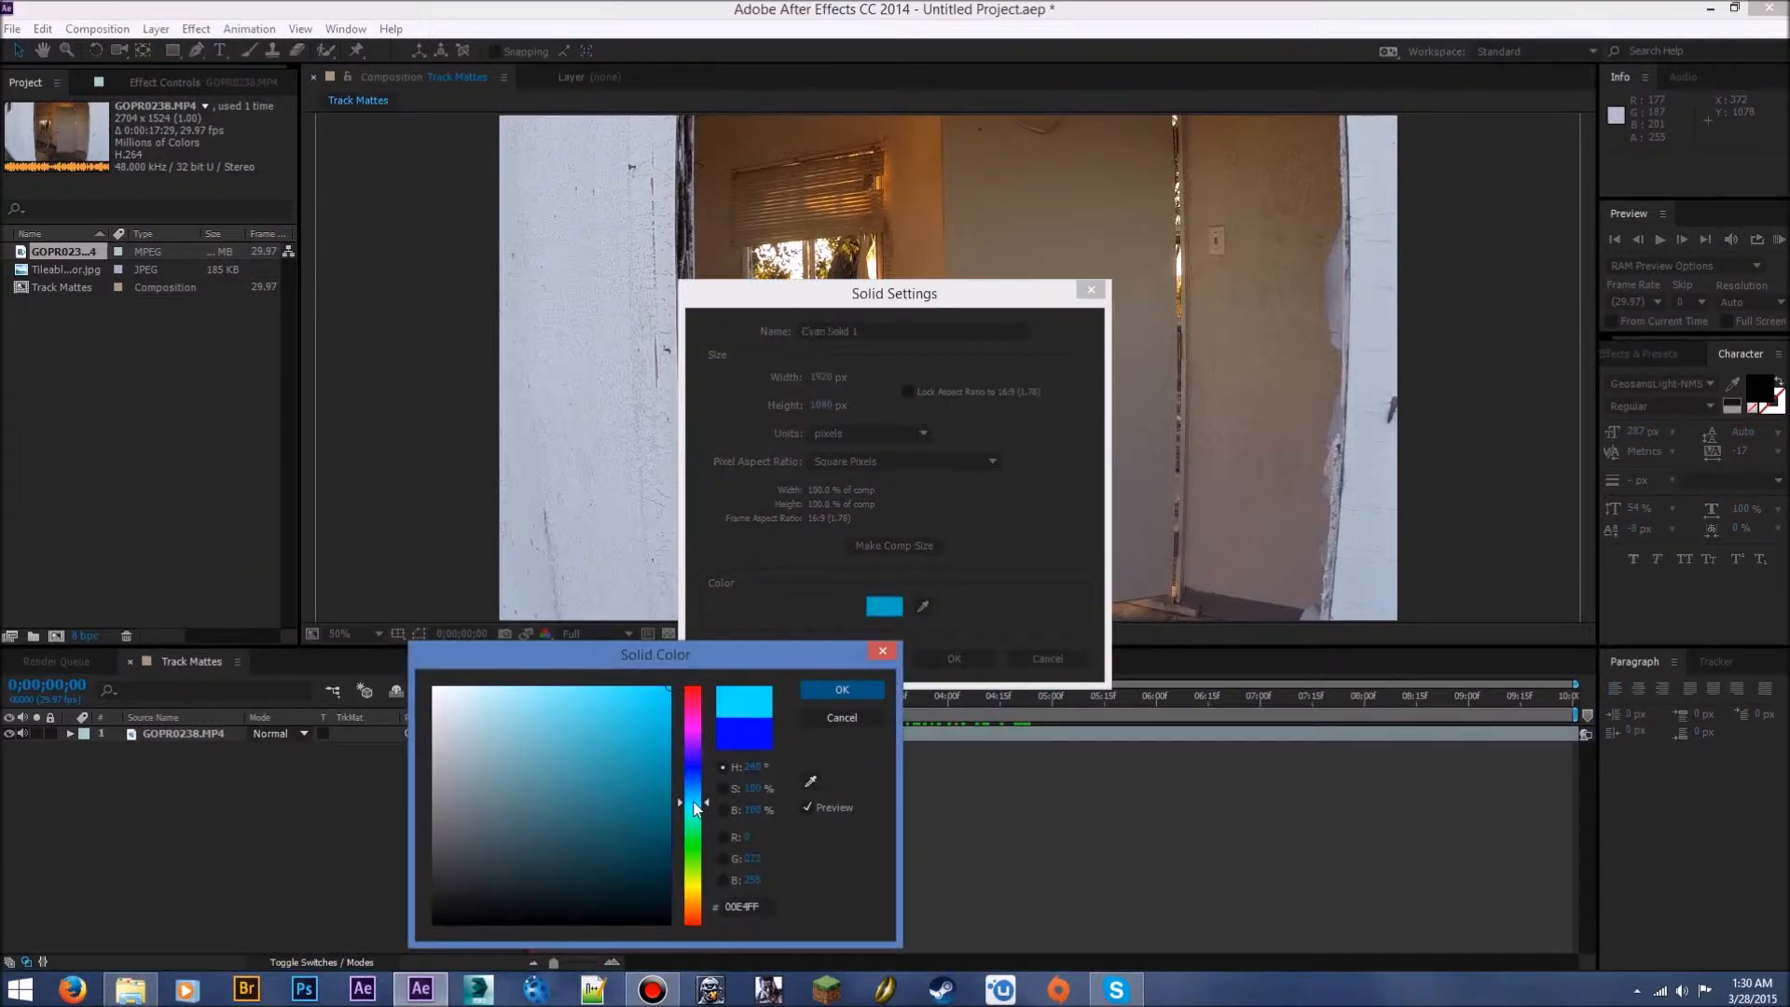
{"action": "left_click", "coordinate": [842, 694]}
{"action": "left_click", "coordinate": [954, 659]}
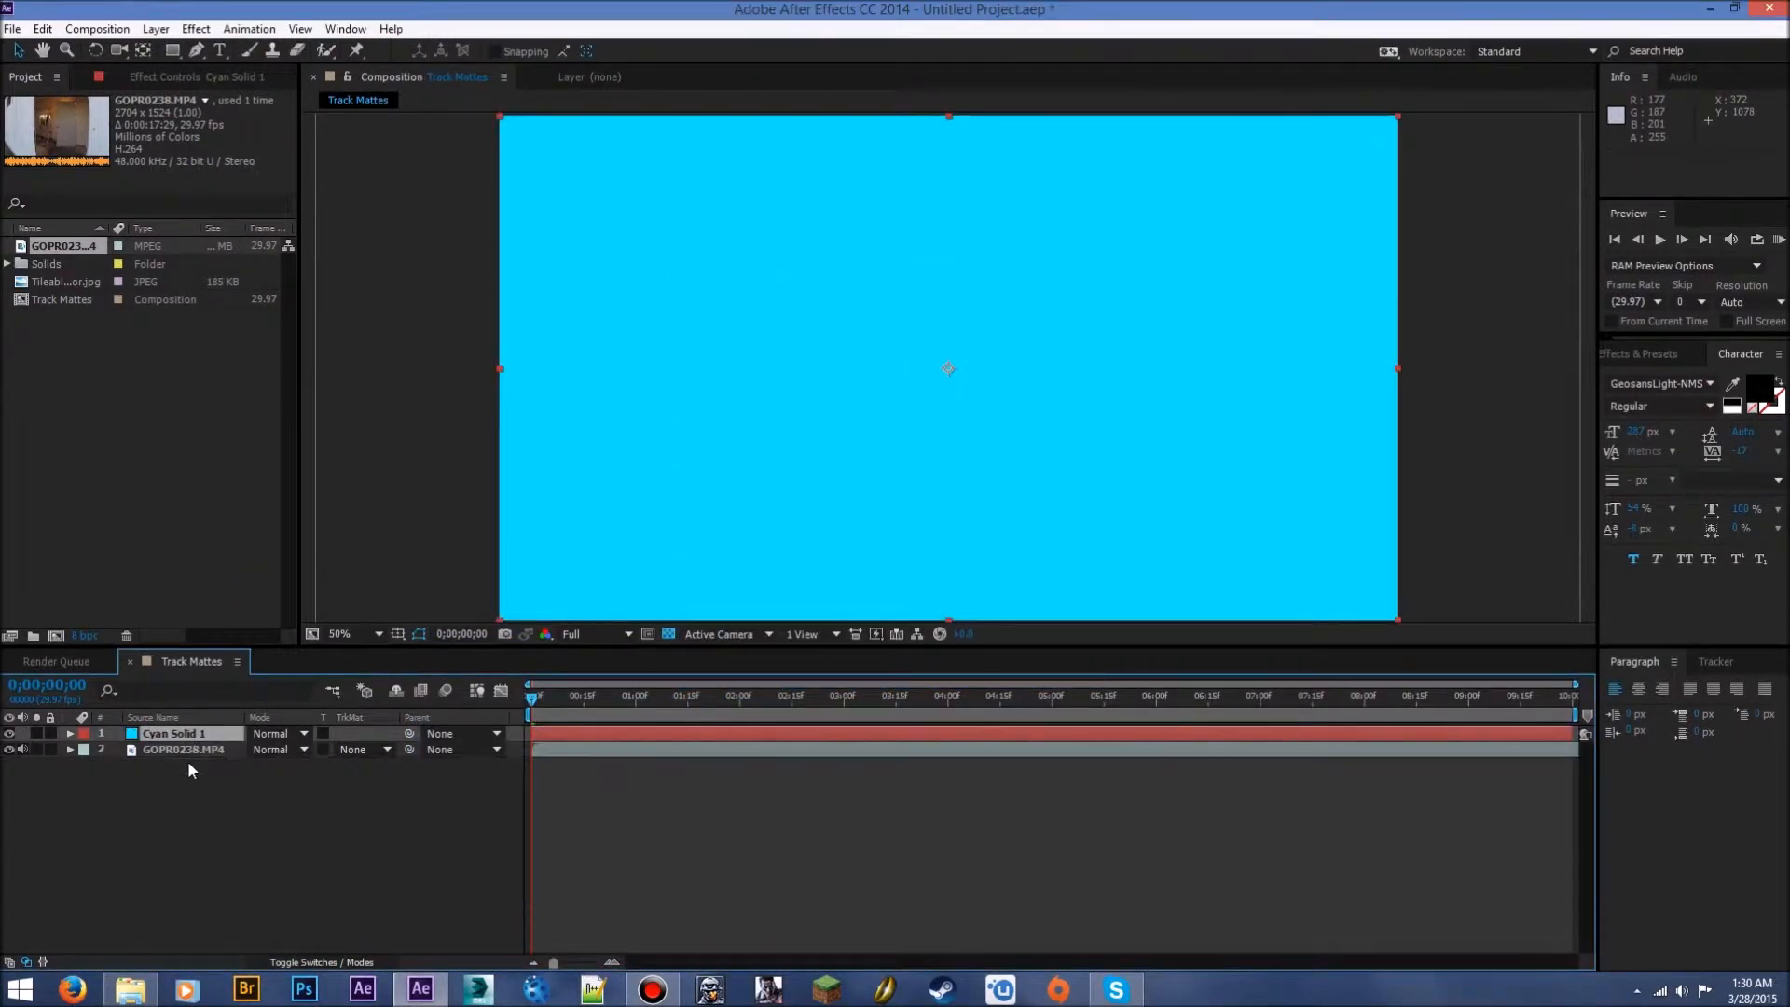
{"action": "left_click_drag", "start_coordinate": [184, 735], "coordinate": [189, 764]}
{"action": "key", "text": "Tab"}
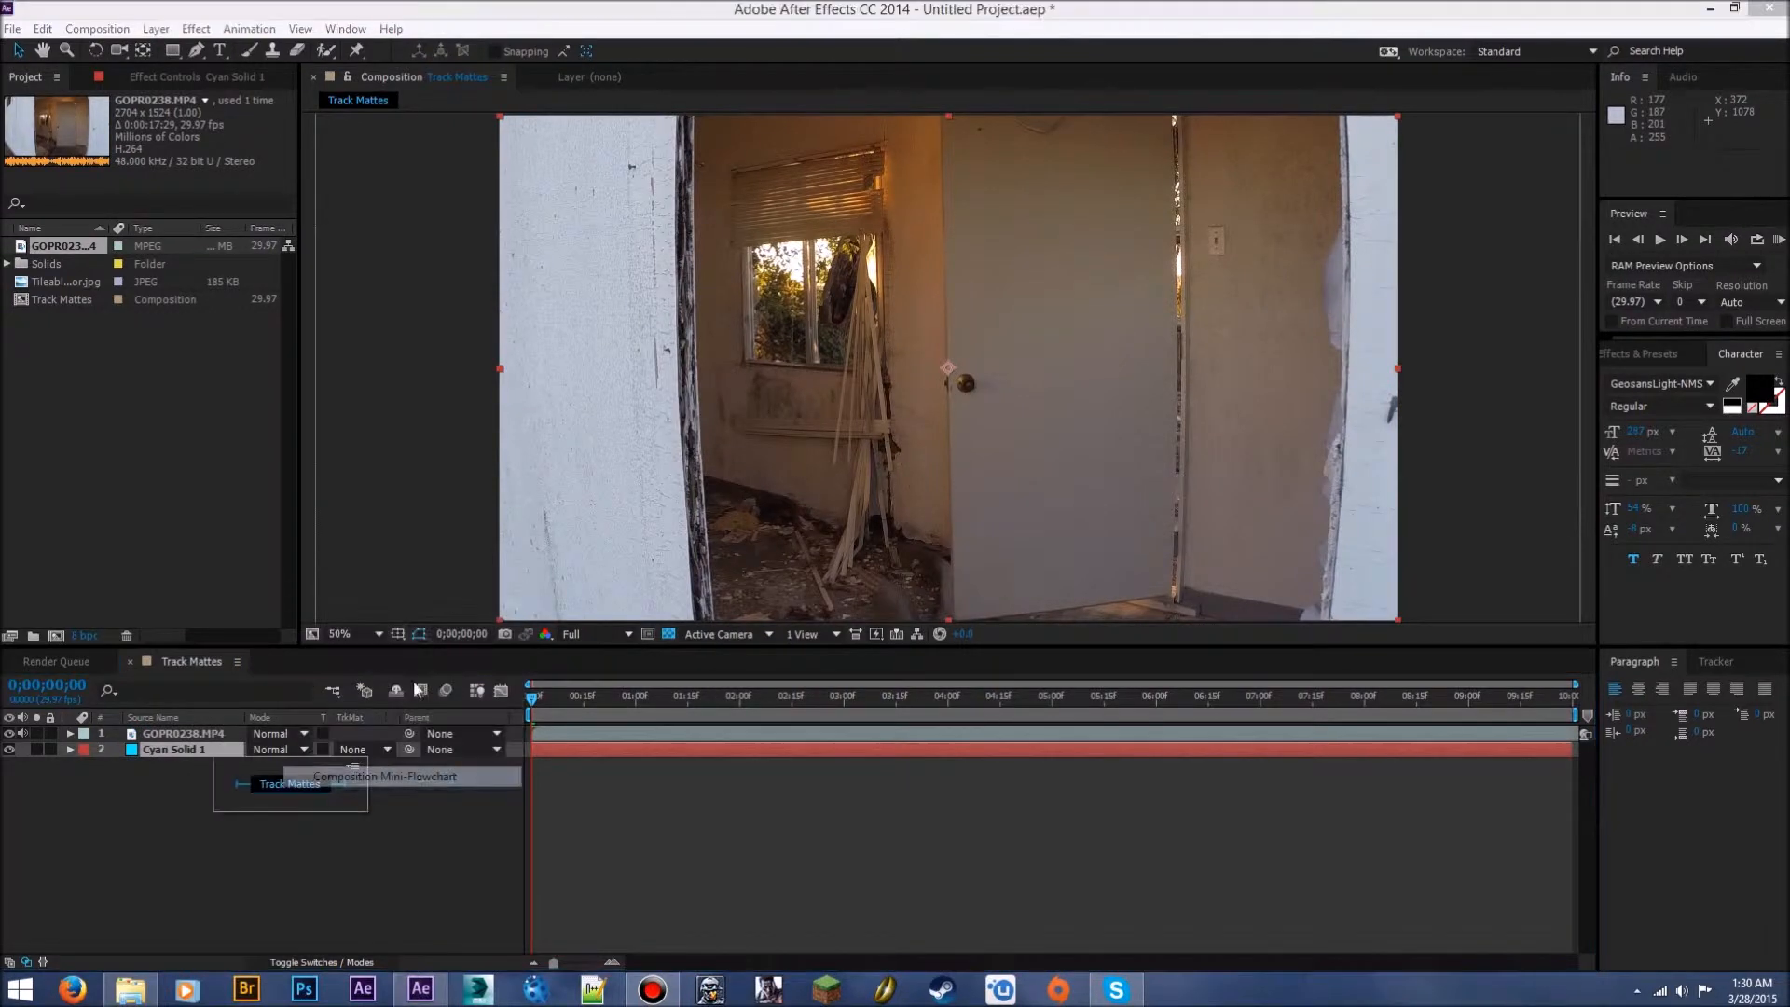
Create a text layer reading "Matte"
{"action": "right_click", "coordinate": [222, 866]}
{"action": "mouse_move", "coordinate": [302, 662]}
{"action": "left_click", "coordinate": [539, 690]}
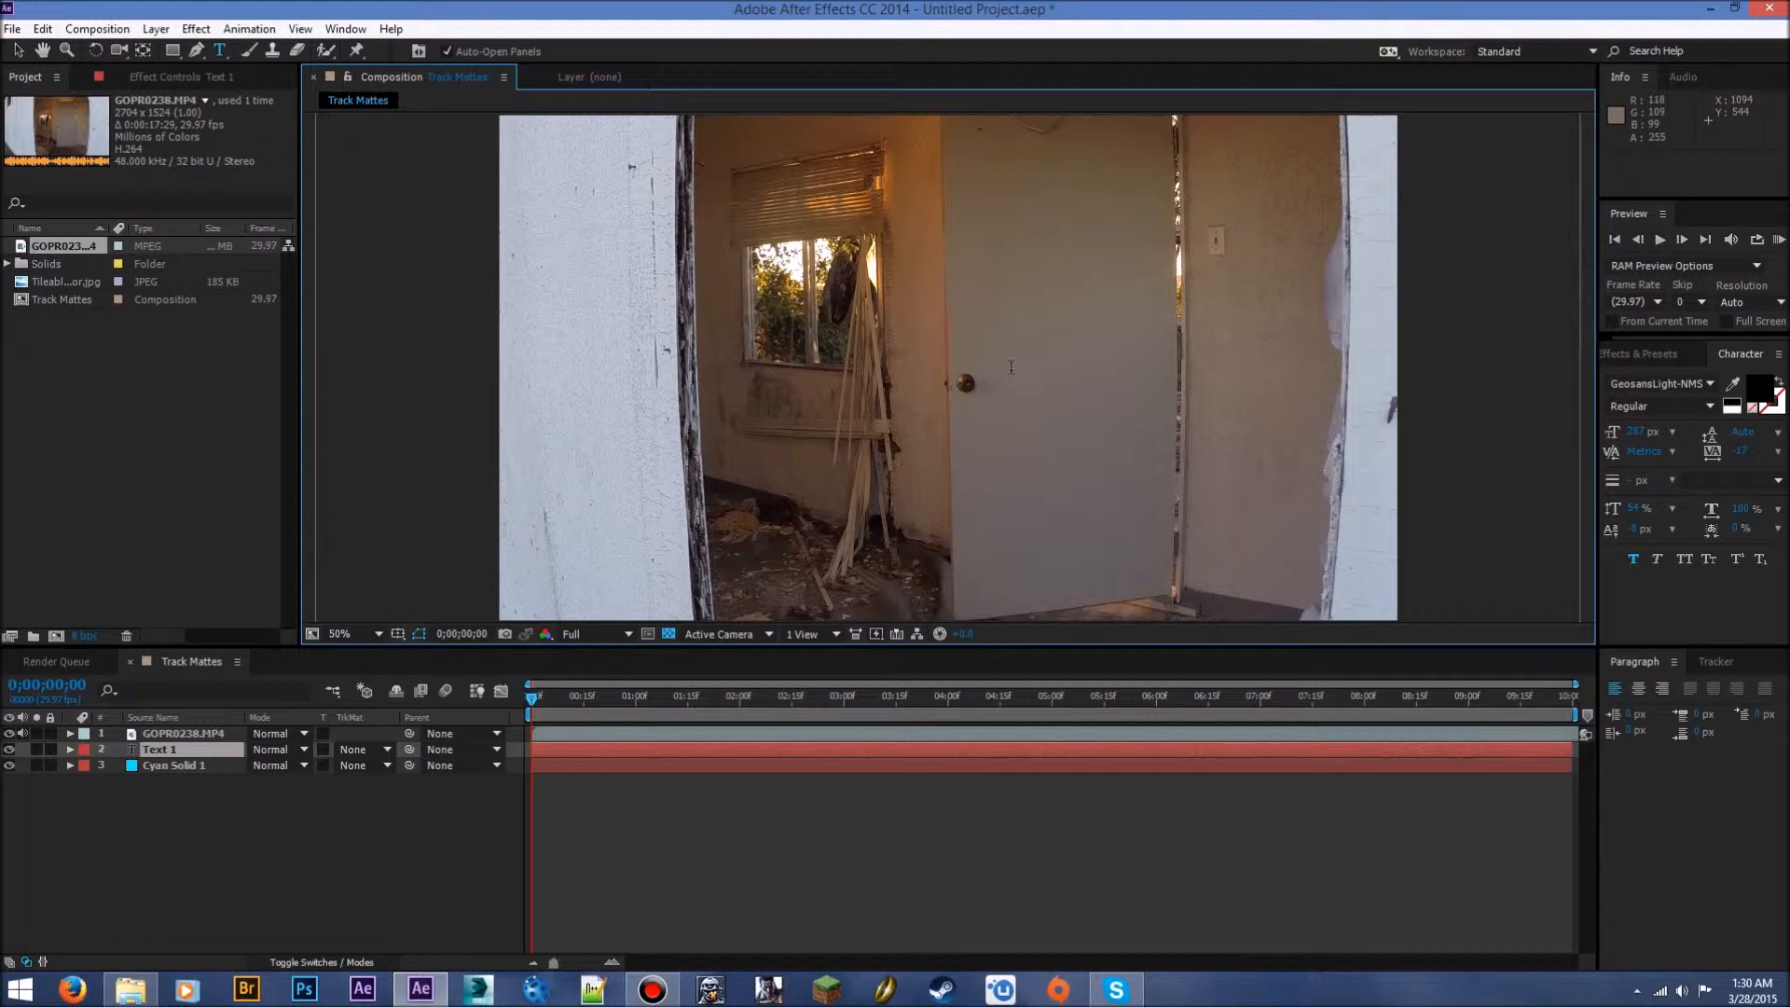
{"action": "type", "text": "Matte"}
{"action": "key", "text": "Return"}
Move the Matte text layer above the footage layer and centre it in the frame at about 490, 596
{"action": "left_click_drag", "start_coordinate": [182, 757], "coordinate": [177, 731]}
{"action": "left_click_drag", "start_coordinate": [1153, 375], "coordinate": [918, 402]}
{"action": "left_click_drag", "start_coordinate": [1045, 344], "coordinate": [1027, 426]}
{"action": "left_click", "coordinate": [496, 791]}
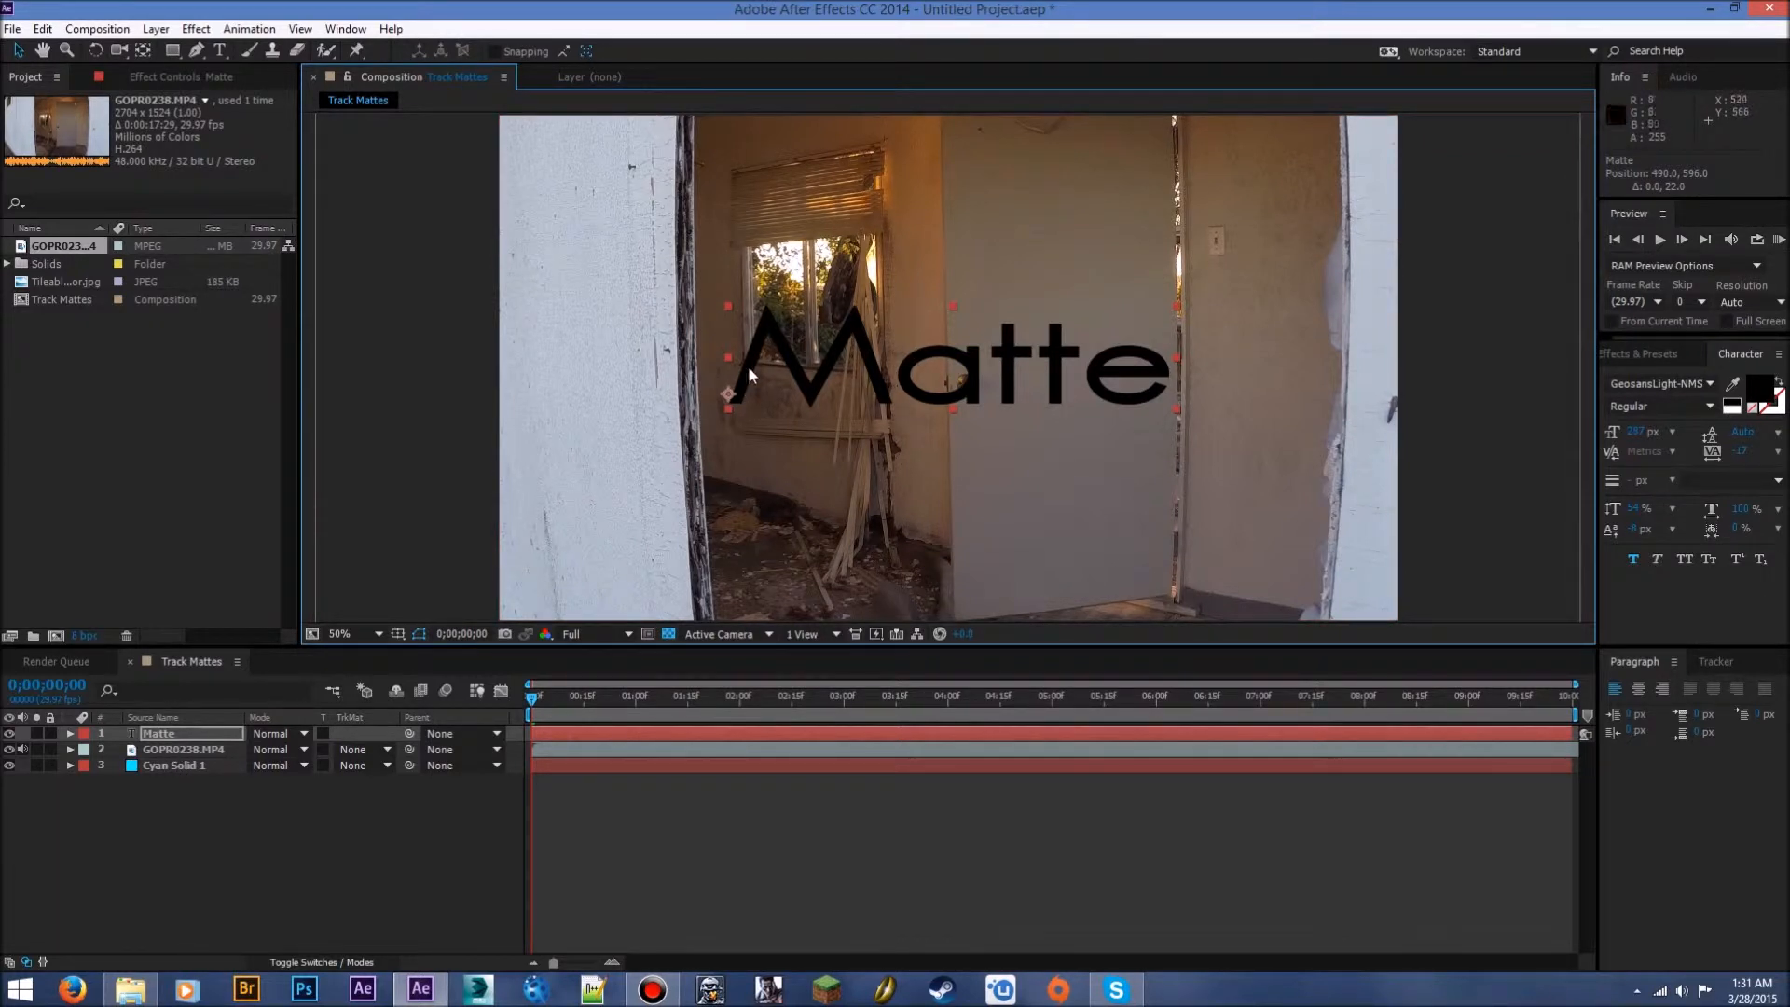
{"action": "left_click", "coordinate": [166, 765]}
{"action": "left_click", "coordinate": [227, 813]}
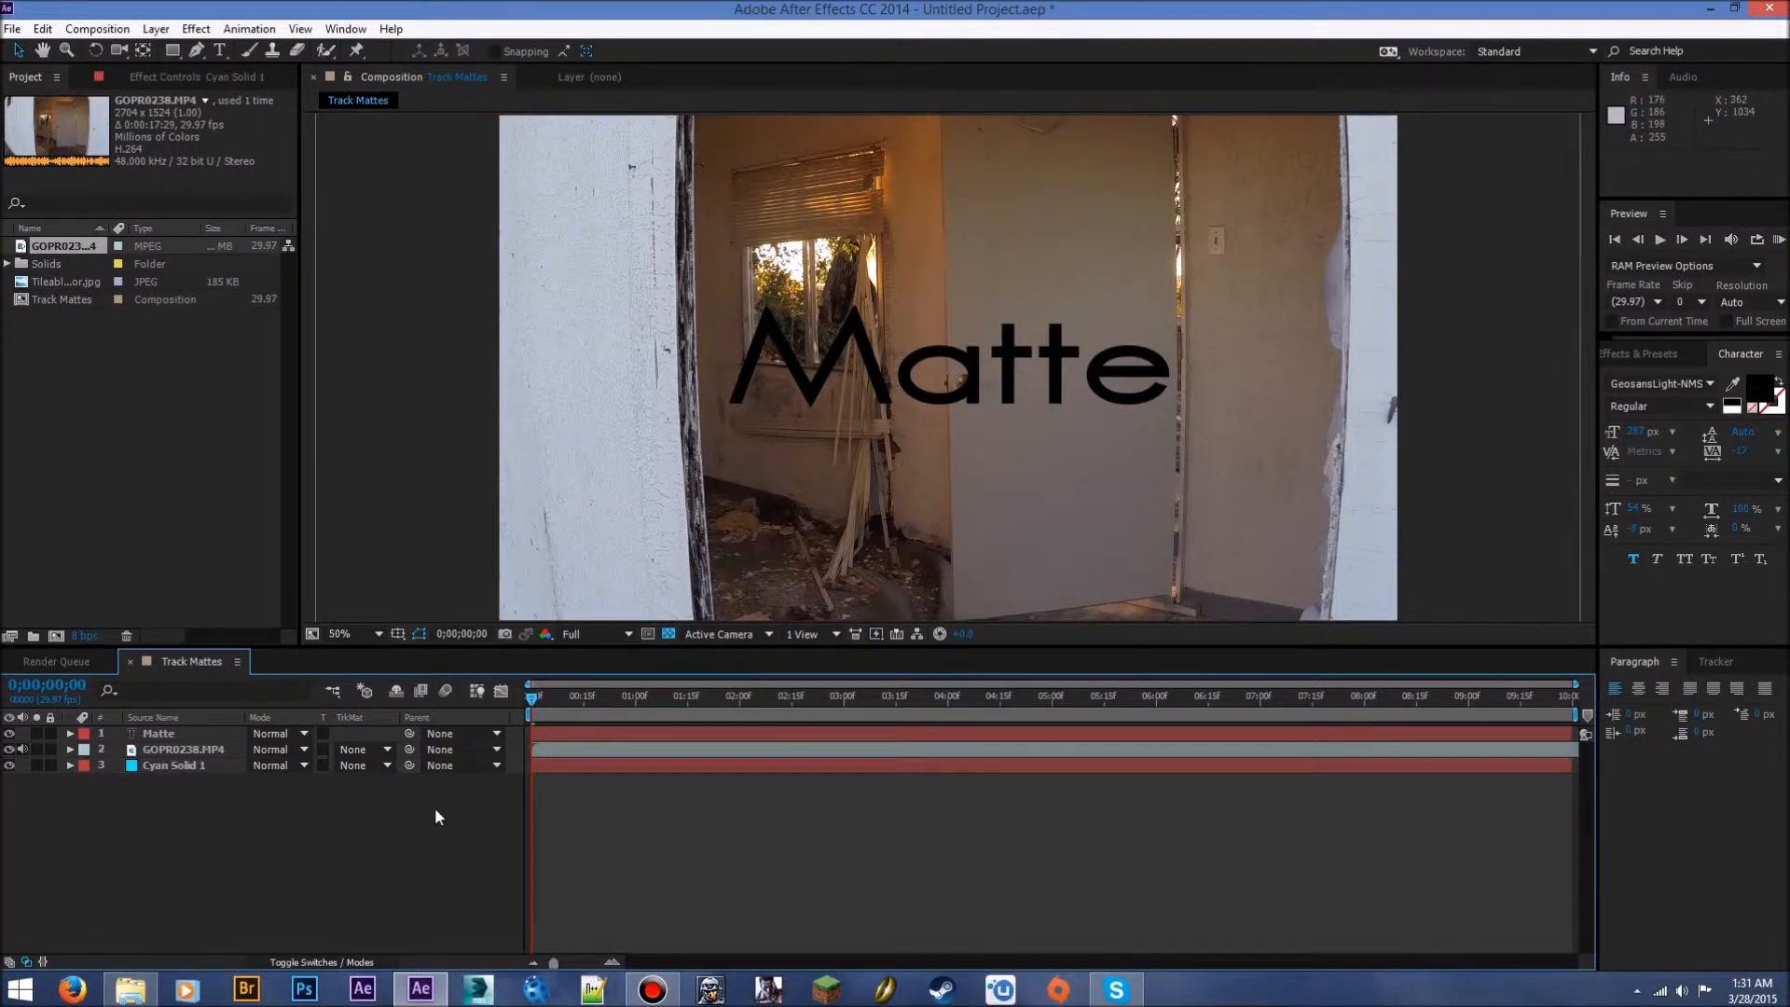
{"action": "left_click", "coordinate": [368, 752]}
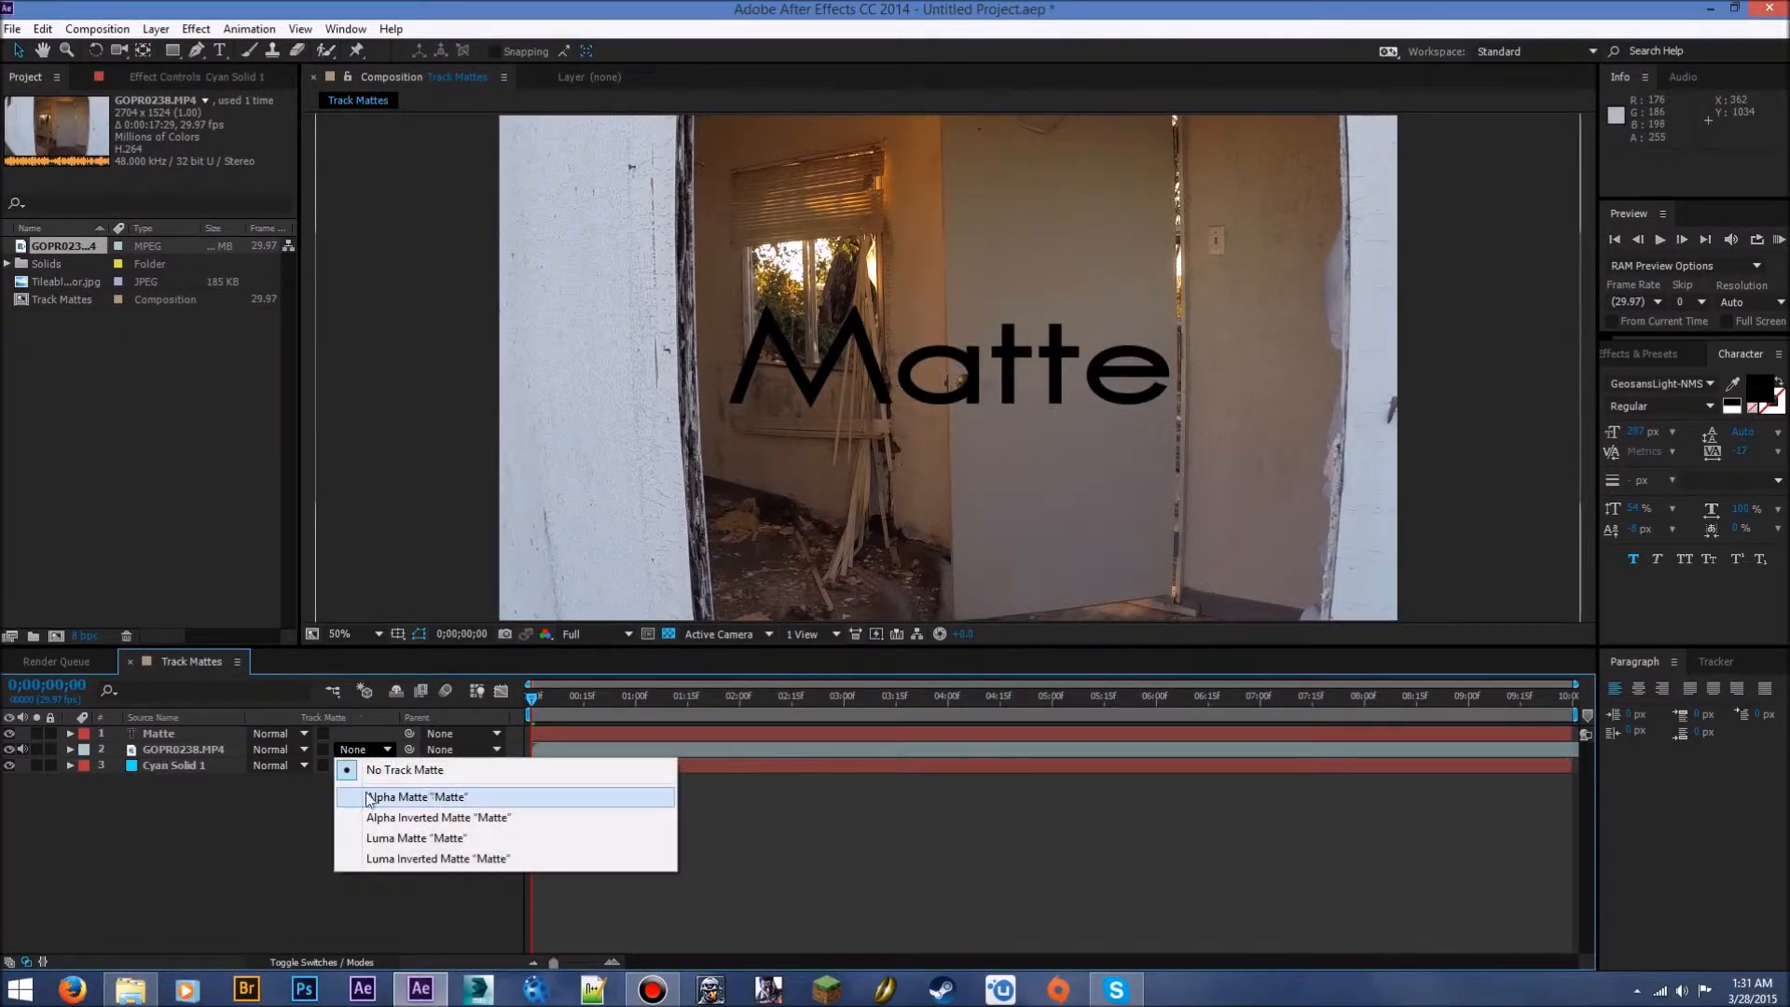
{"action": "left_click", "coordinate": [276, 815]}
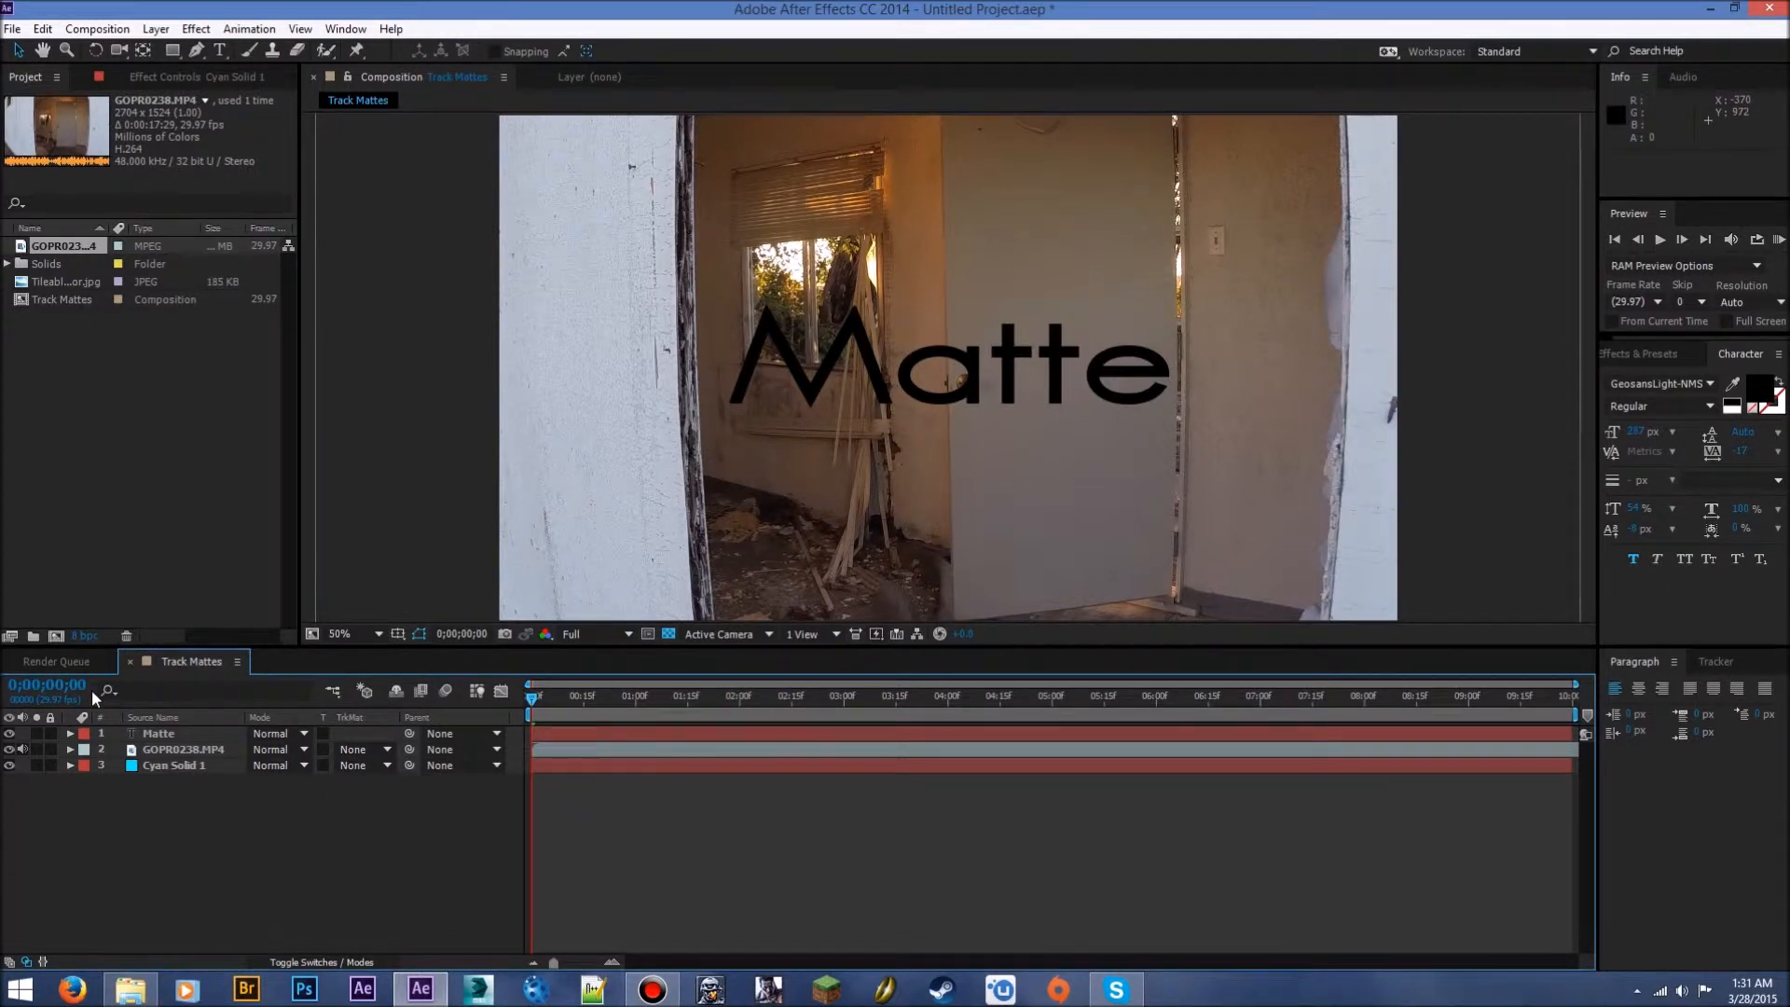
Set the GOPR0238.MP4 layer's track matte to Alpha Matte "Matte" and scrub the timeline to preview it
{"action": "left_click", "coordinate": [187, 751]}
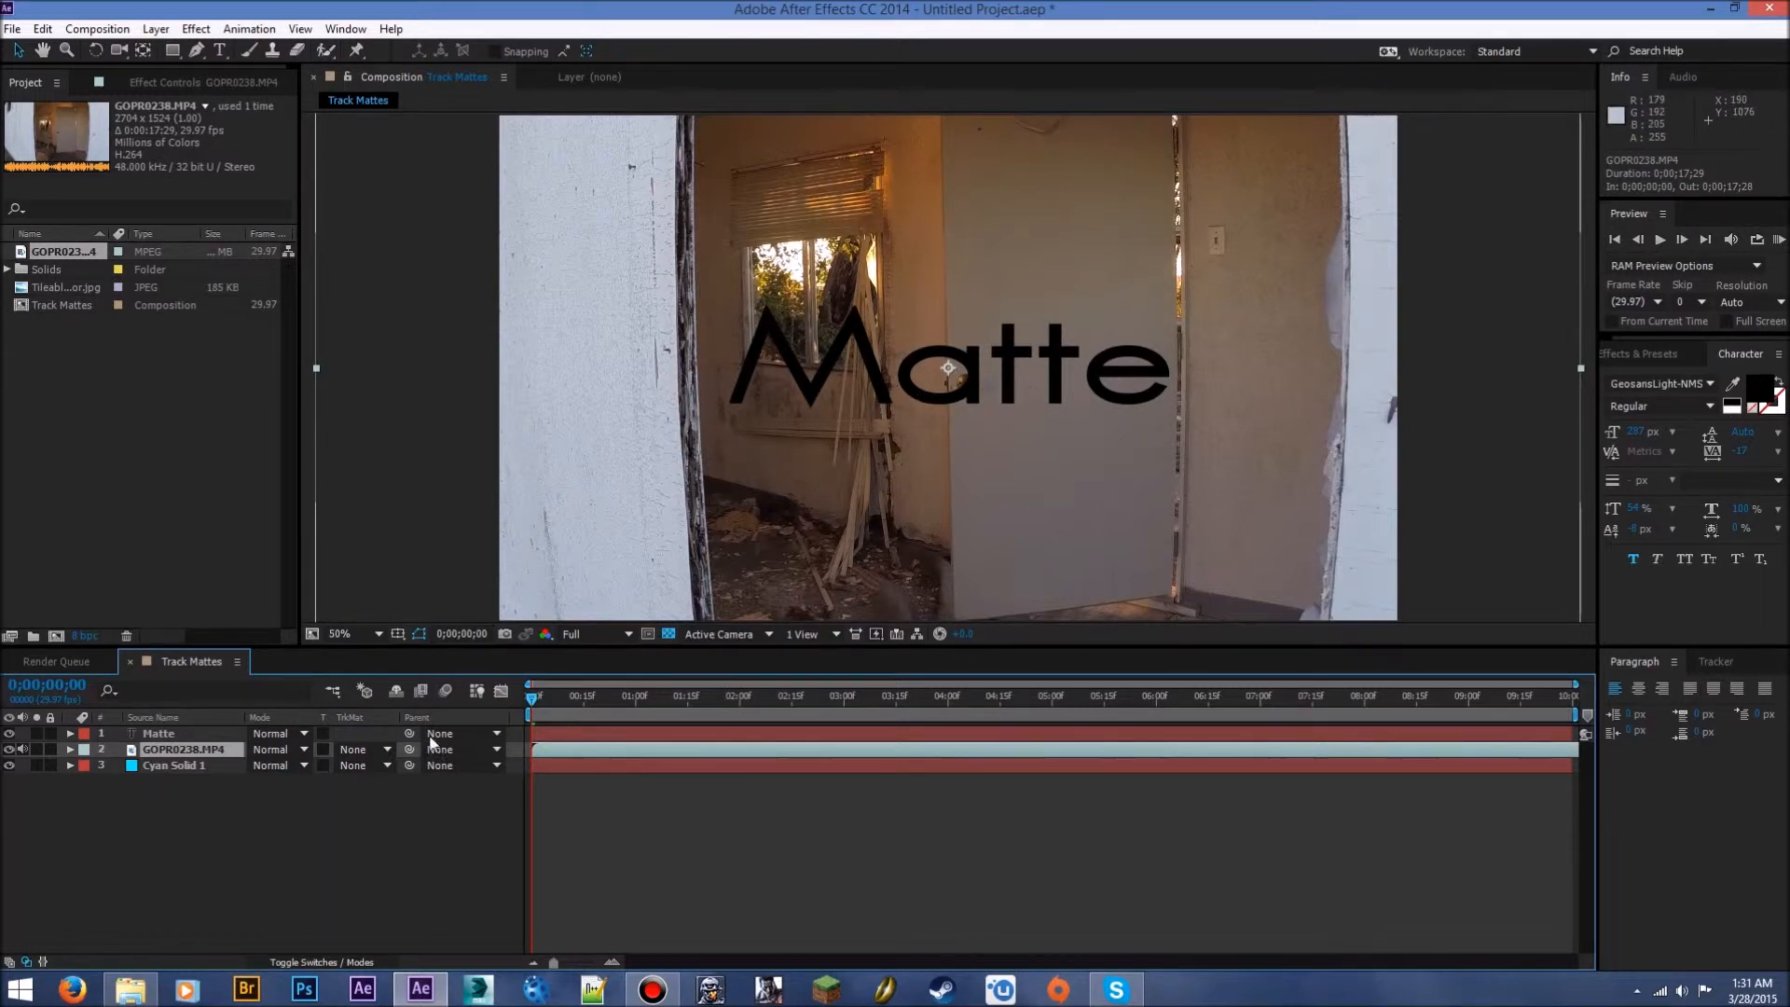
{"action": "left_click", "coordinate": [382, 761]}
{"action": "left_click", "coordinate": [448, 798]}
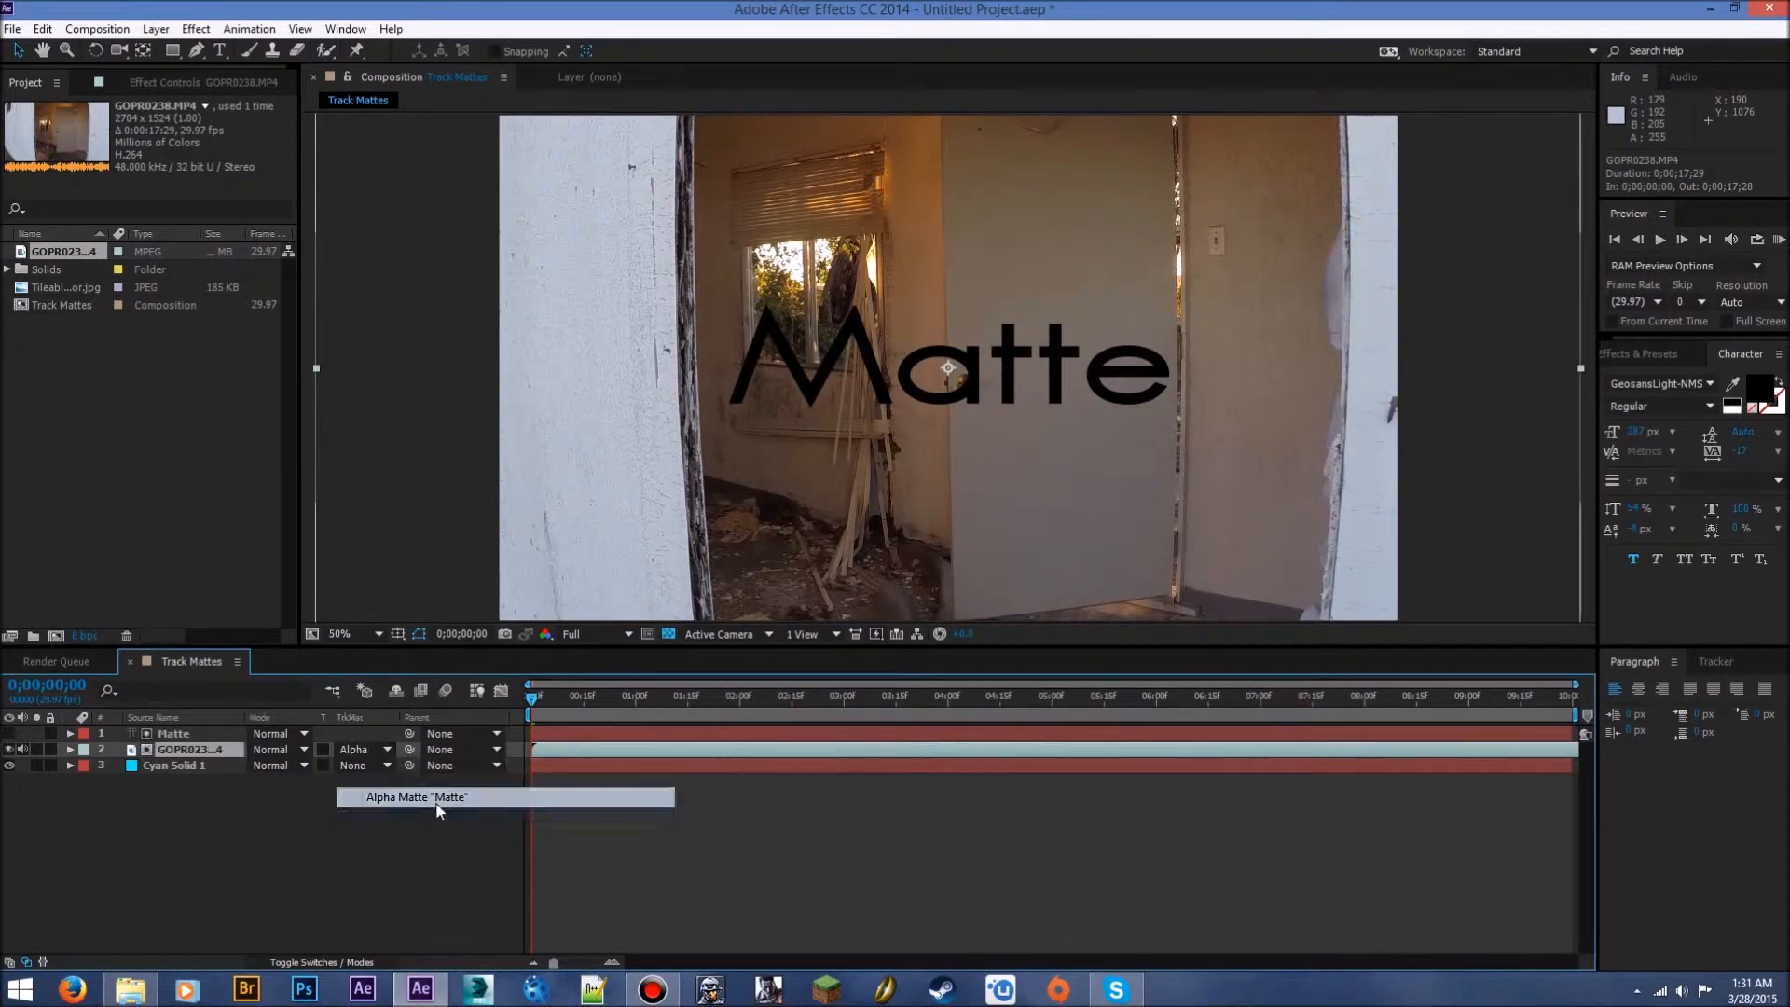
{"action": "left_click_drag", "start_coordinate": [531, 701], "coordinate": [770, 701]}
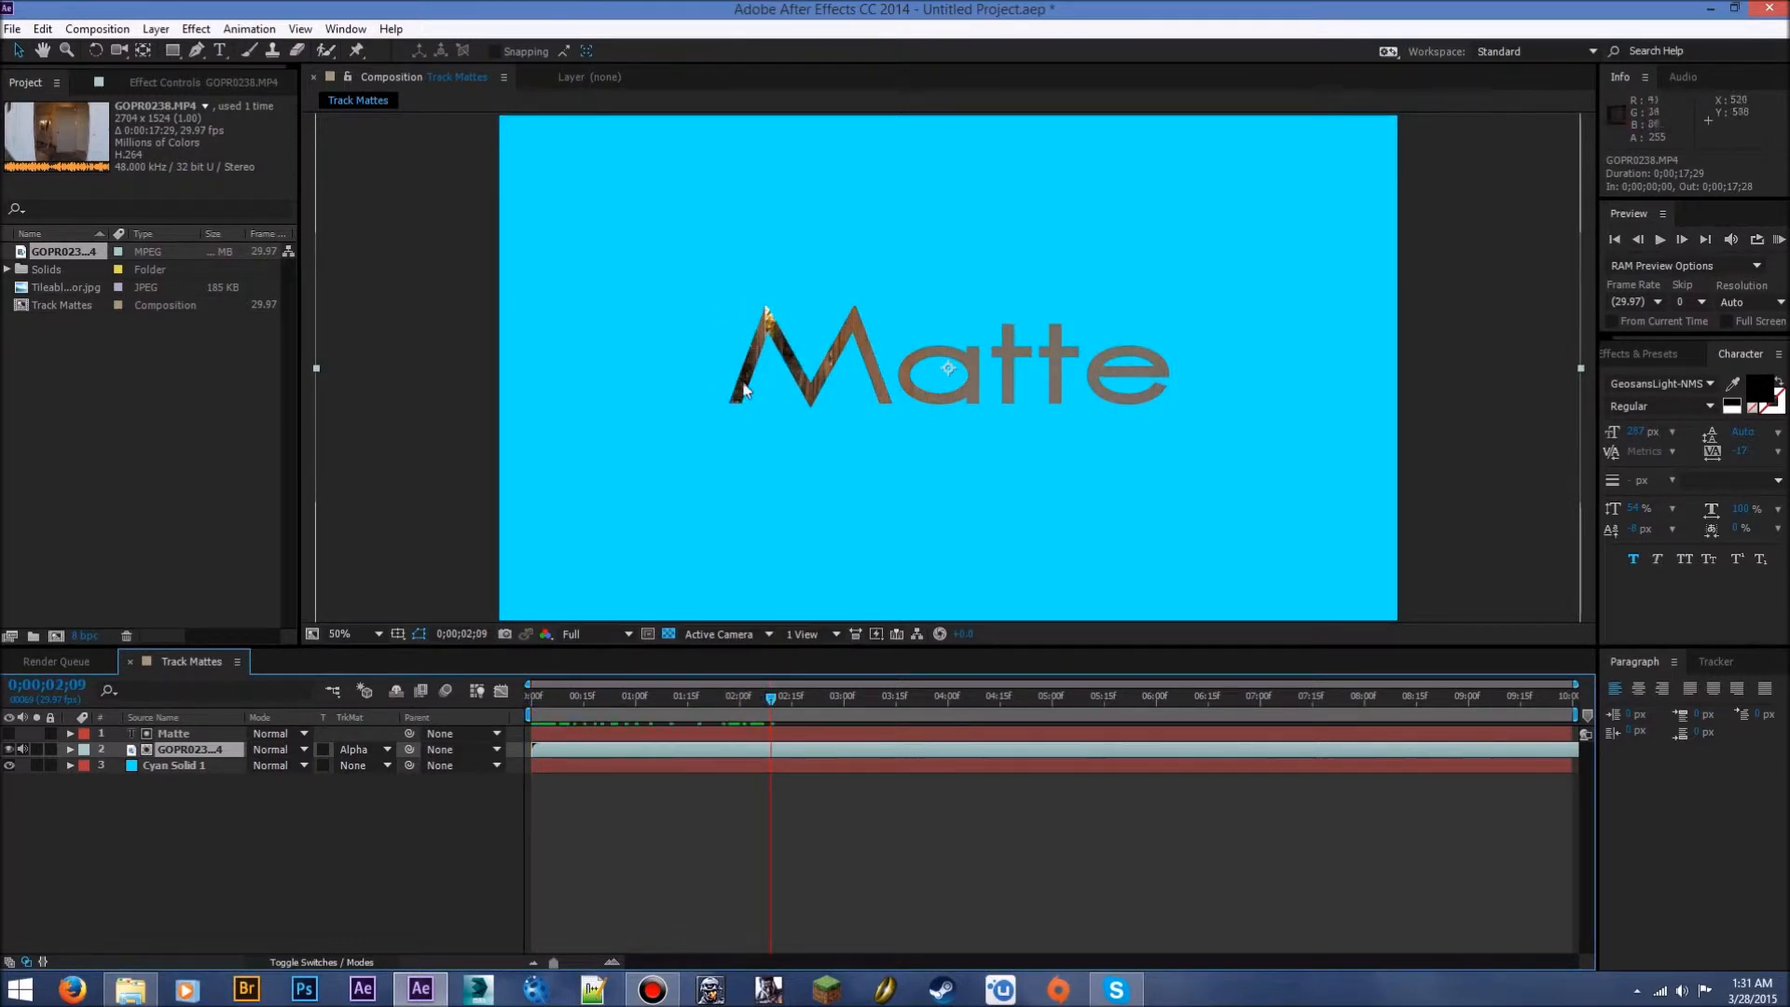
{"action": "left_click_drag", "start_coordinate": [774, 701], "coordinate": [597, 700]}
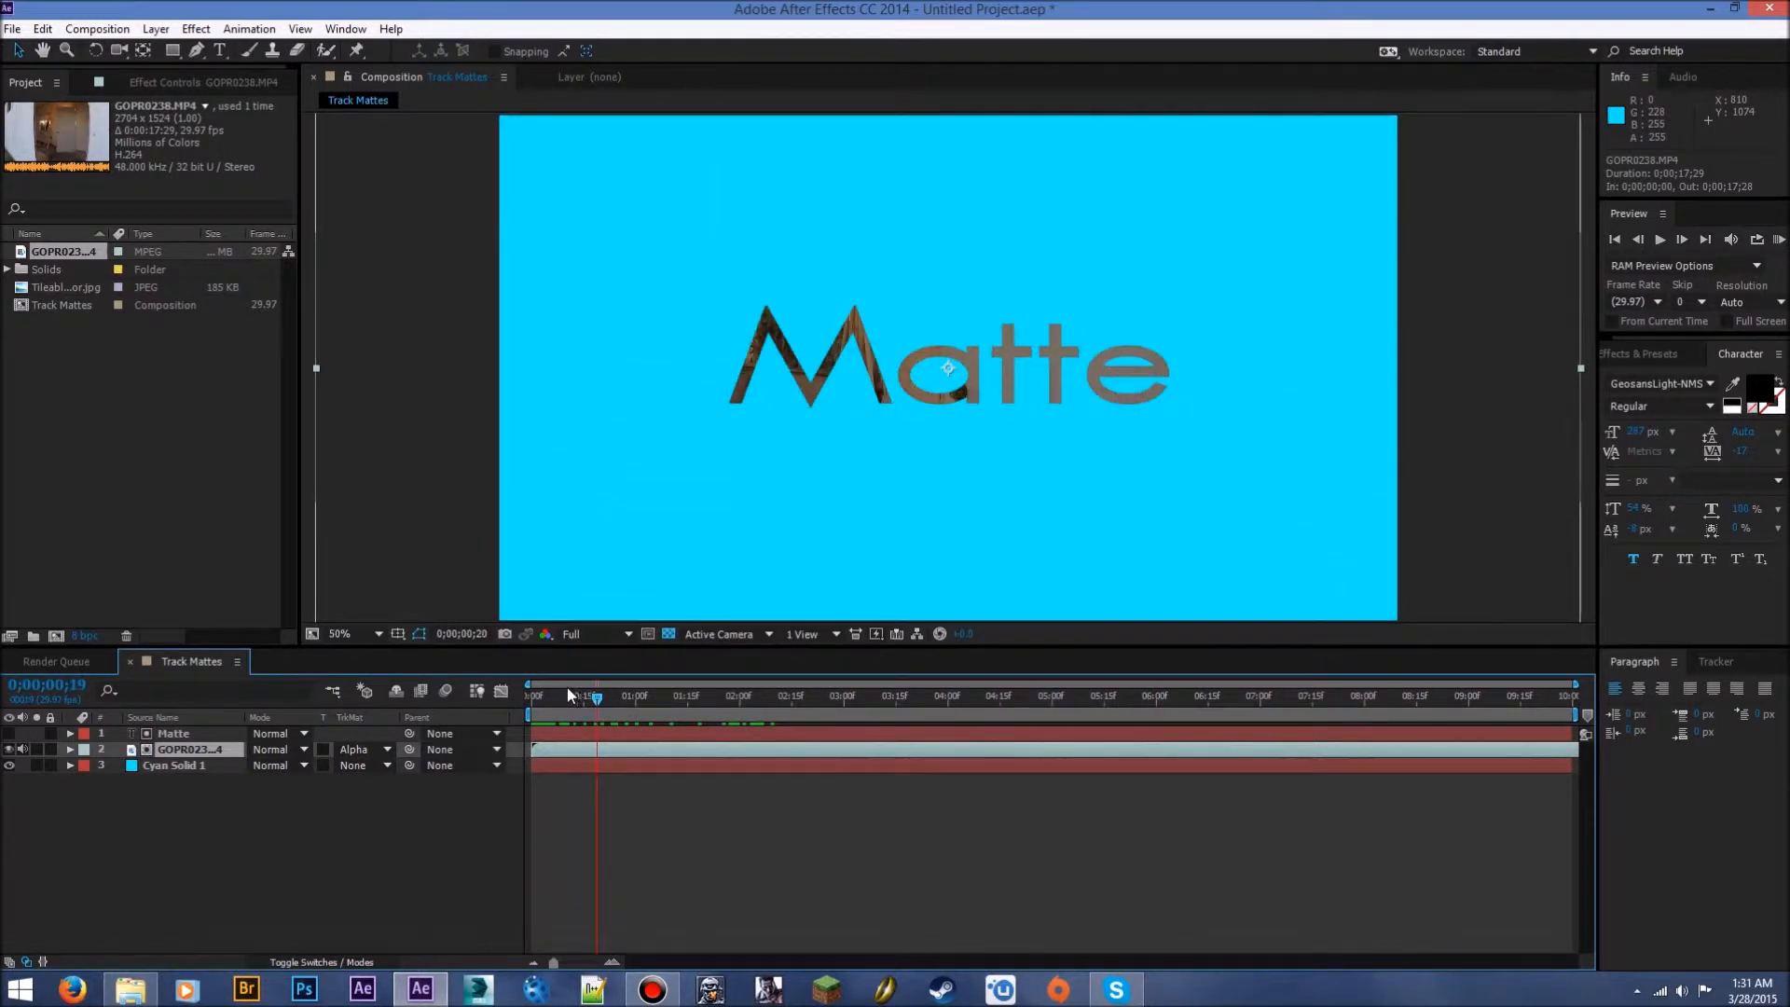
Switch the footage layer's track matte to Alpha Inverted Matte "Matte", preview it, and return to the first frame
{"action": "left_click", "coordinate": [382, 749]}
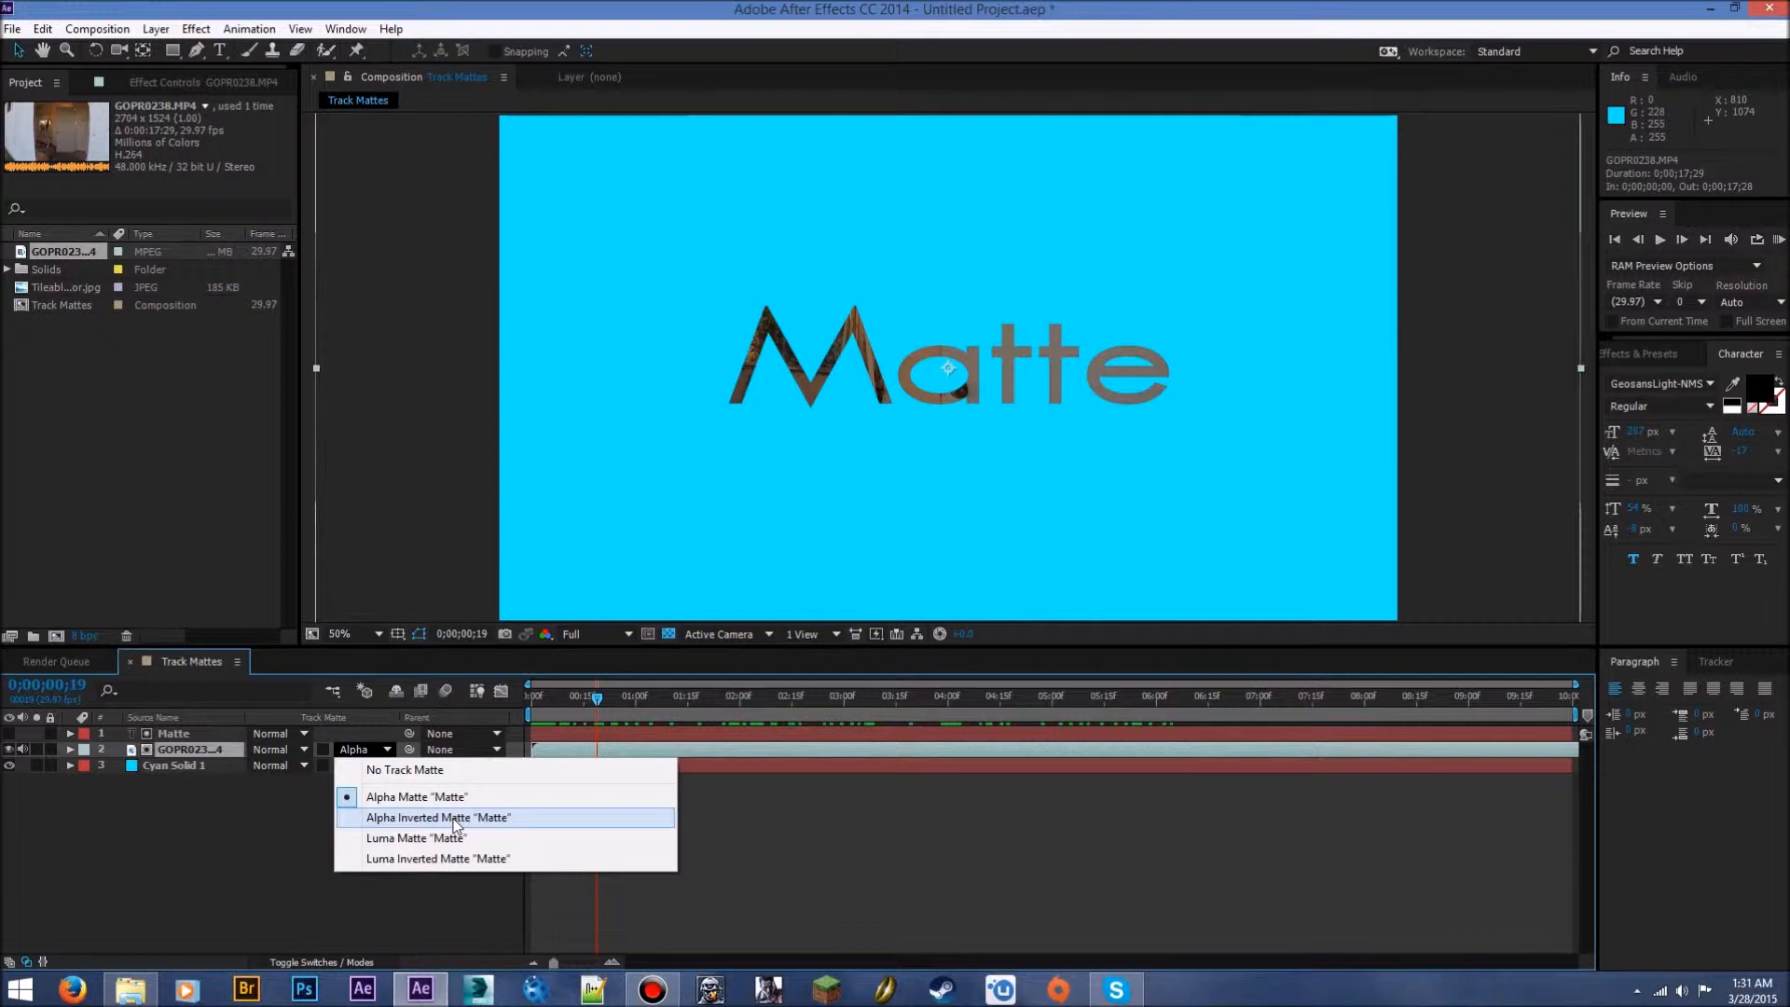
{"action": "left_click", "coordinate": [455, 818]}
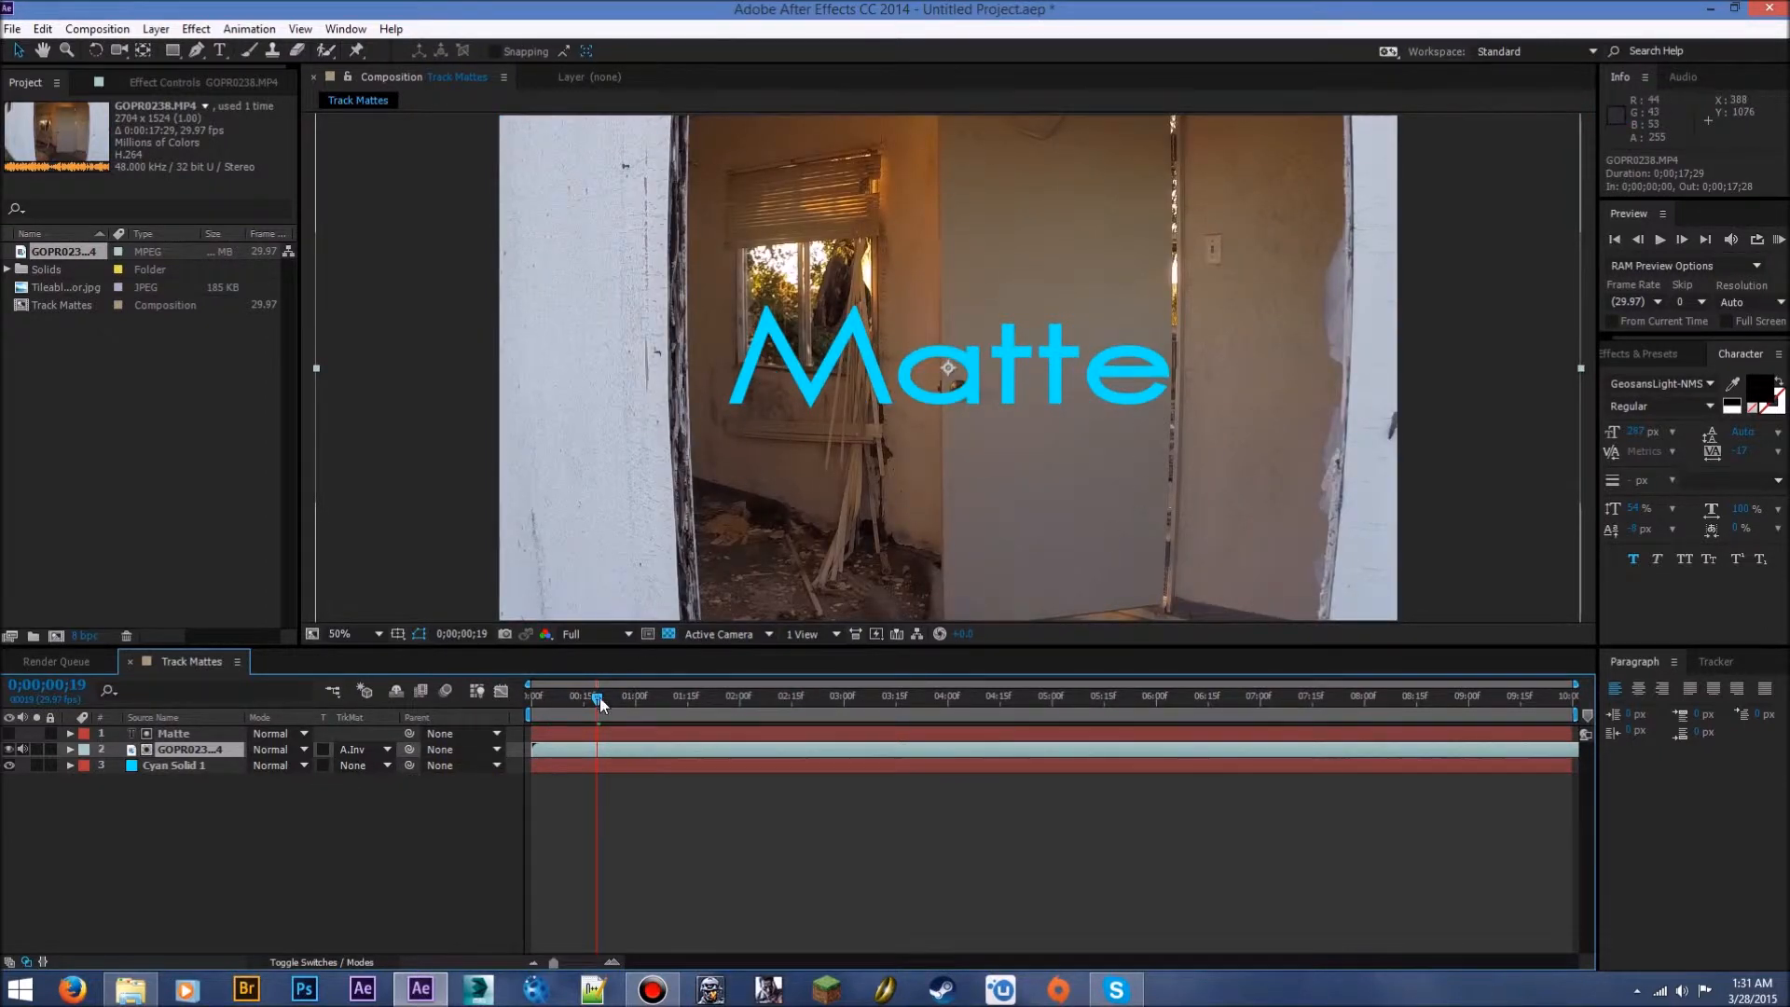
{"action": "key", "text": "space"}
{"action": "left_click_drag", "start_coordinate": [955, 690], "coordinate": [512, 697]}
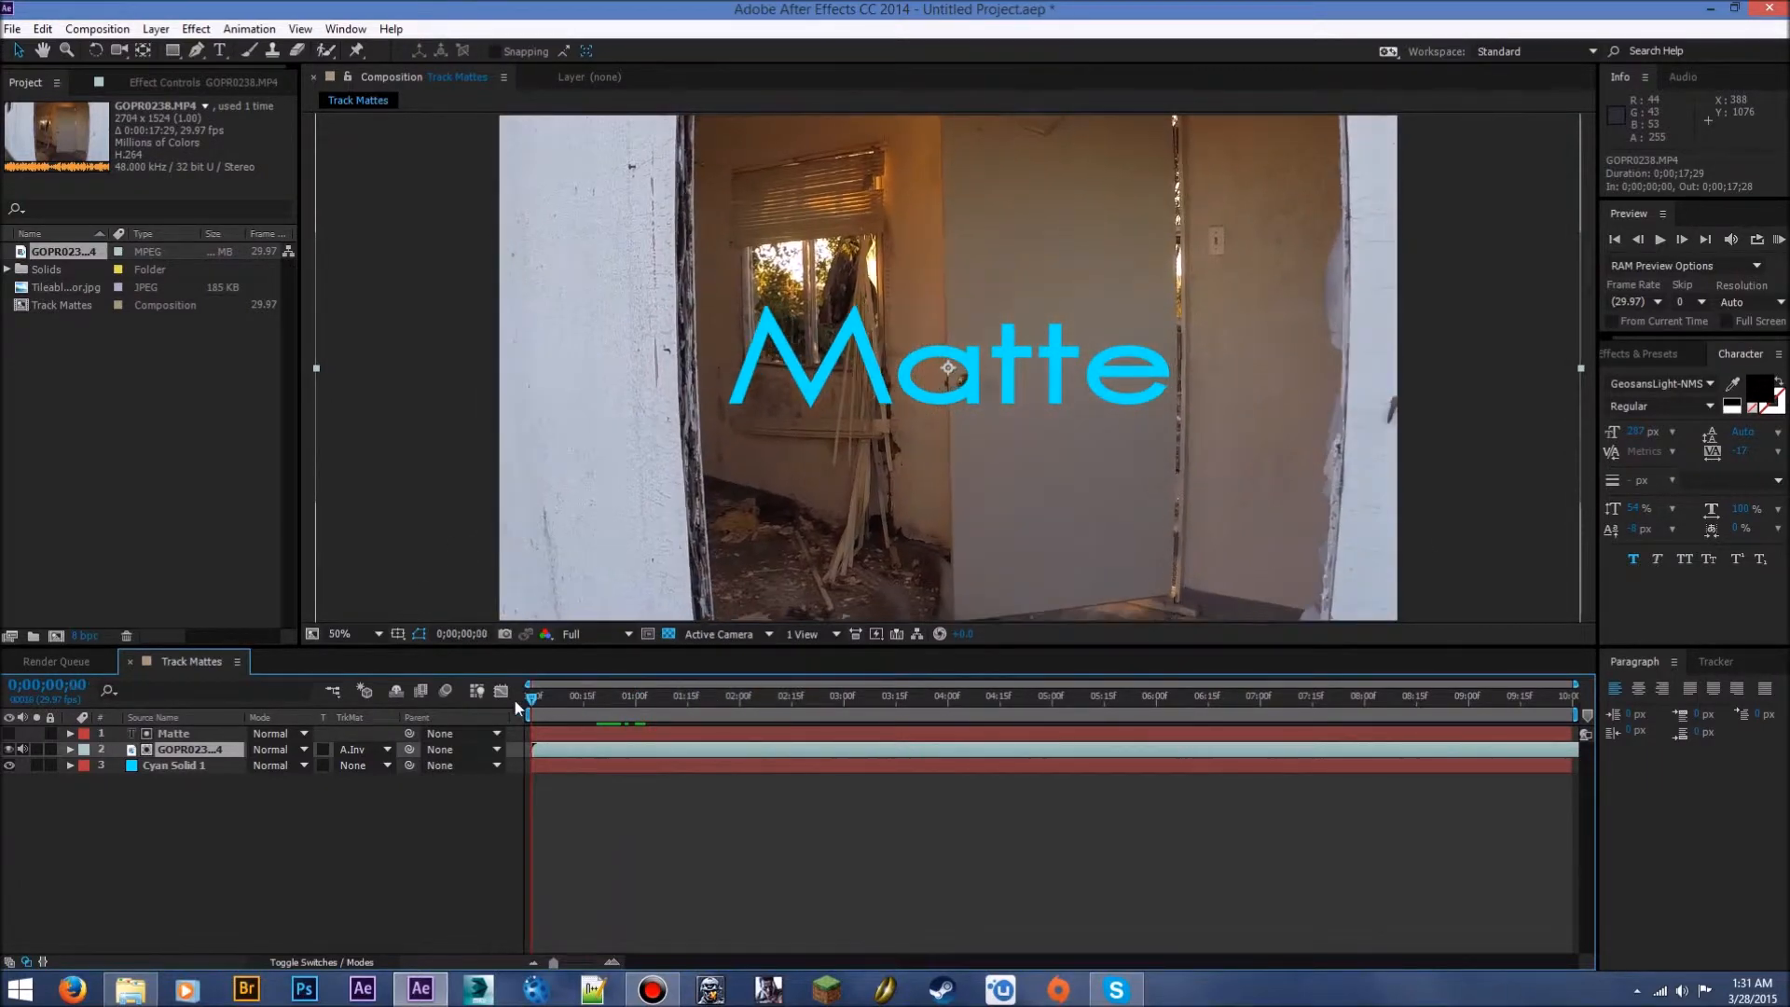
Create a composition-sized red solid and place it beneath Cyan Solid 1
{"action": "right_click", "coordinate": [187, 821]}
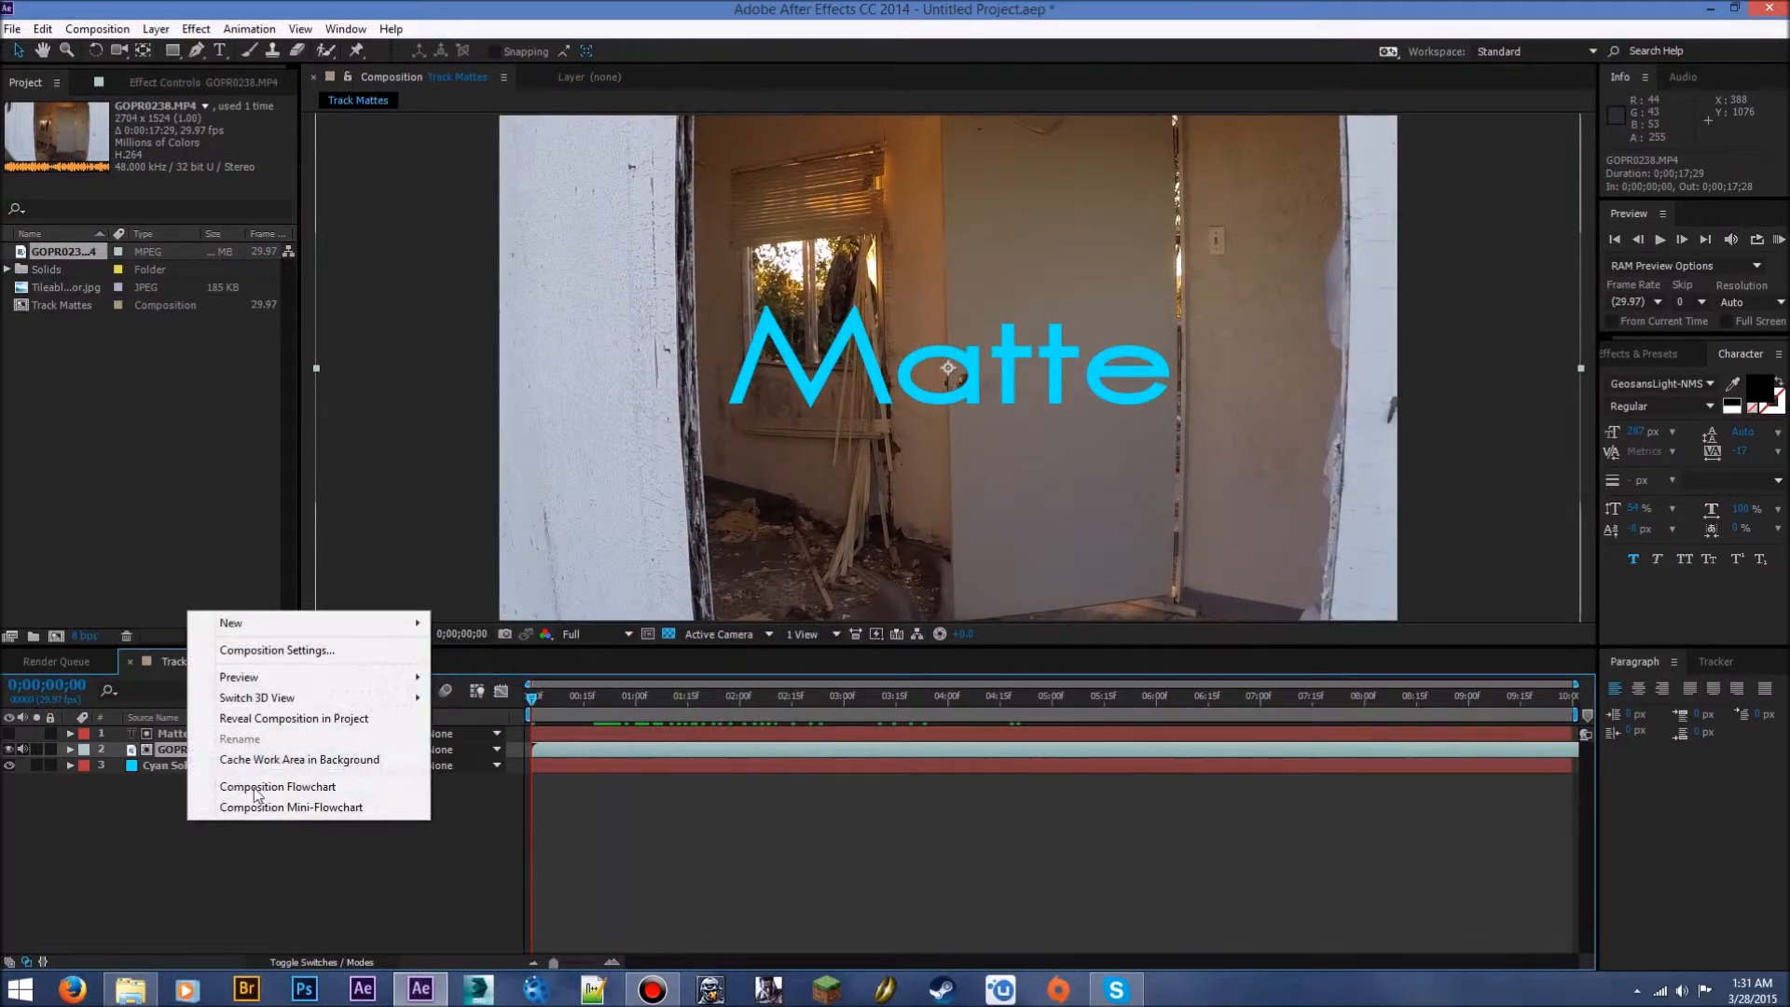
{"action": "mouse_move", "coordinate": [341, 626]}
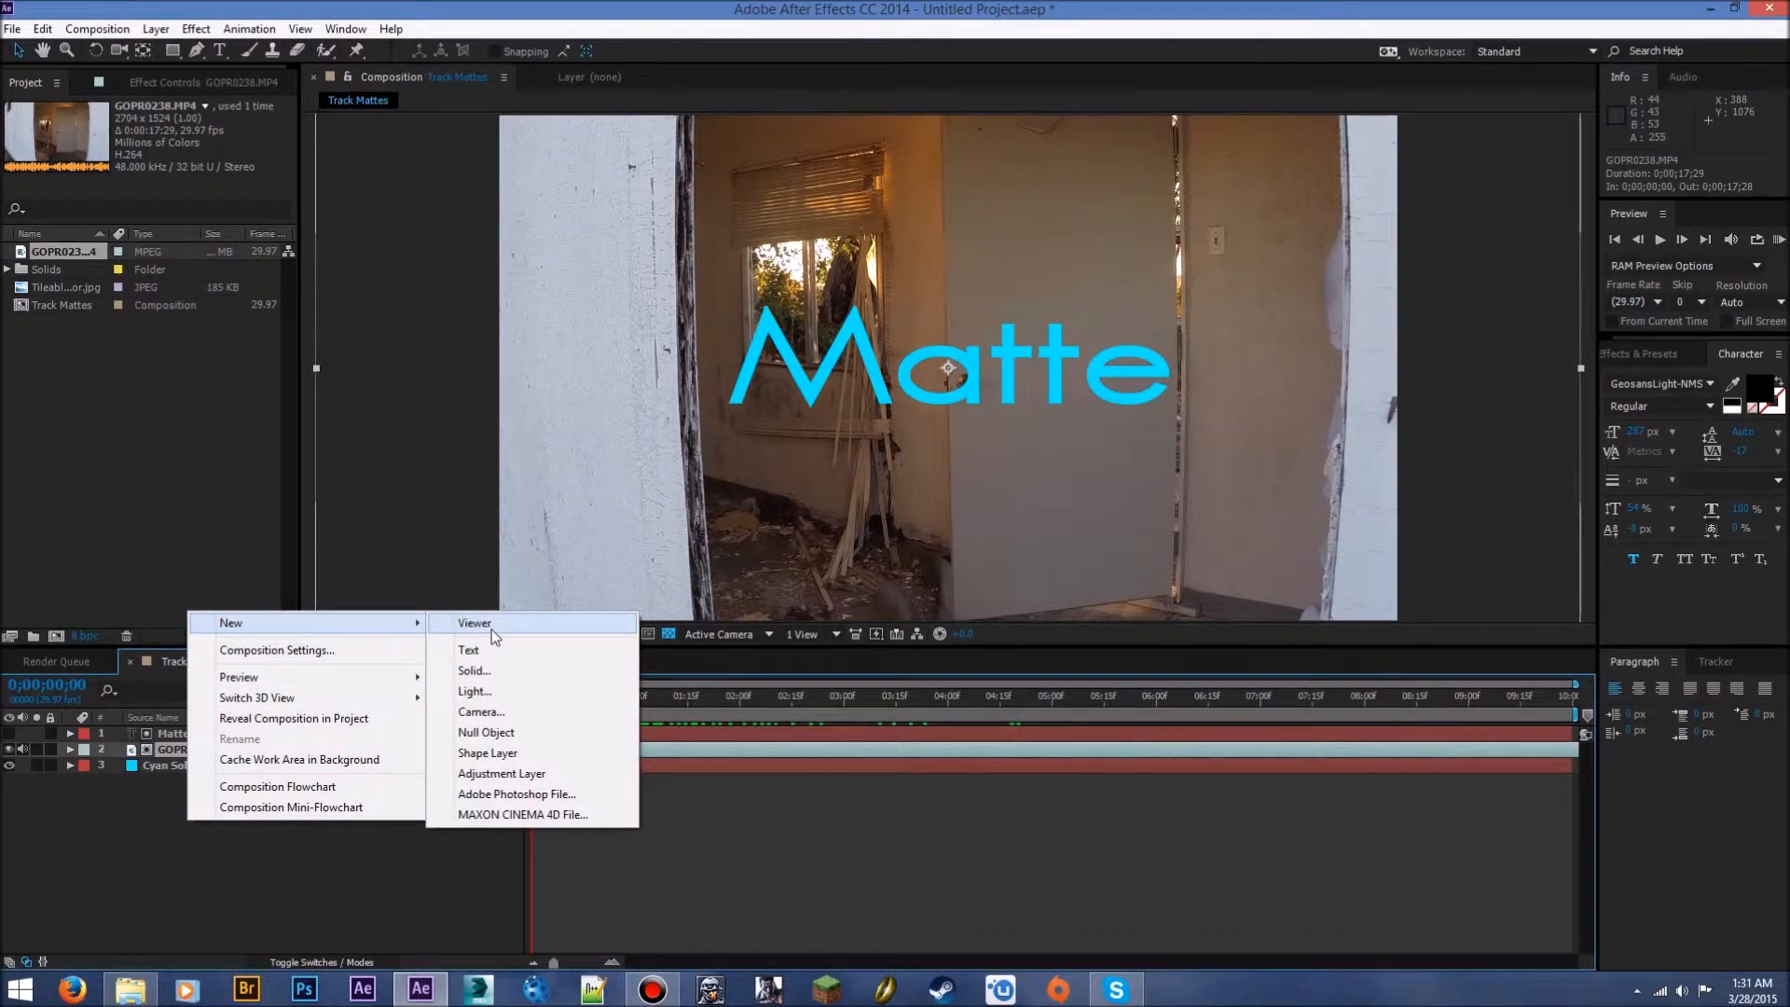
{"action": "left_click", "coordinate": [495, 681]}
{"action": "left_click", "coordinate": [884, 606]}
{"action": "left_click_drag", "start_coordinate": [695, 778], "coordinate": [704, 670]}
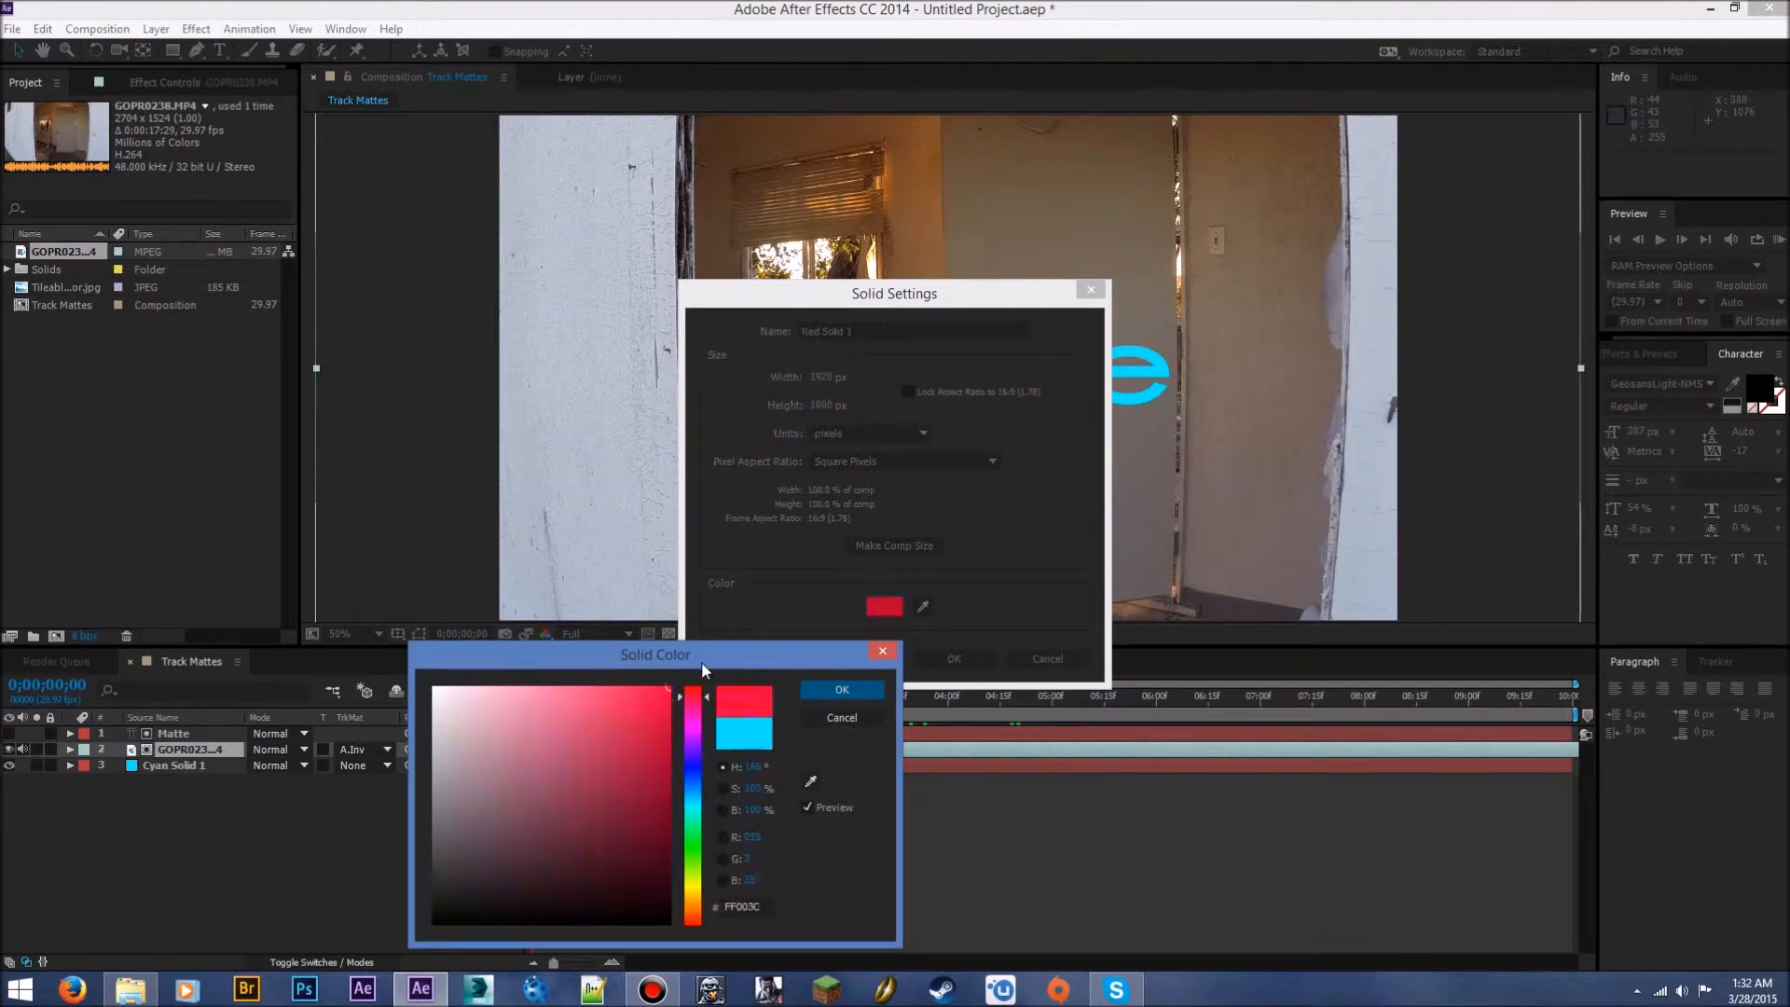
{"action": "left_click", "coordinate": [842, 689]}
{"action": "left_click", "coordinate": [954, 658]}
{"action": "left_click_drag", "start_coordinate": [199, 757], "coordinate": [193, 793]}
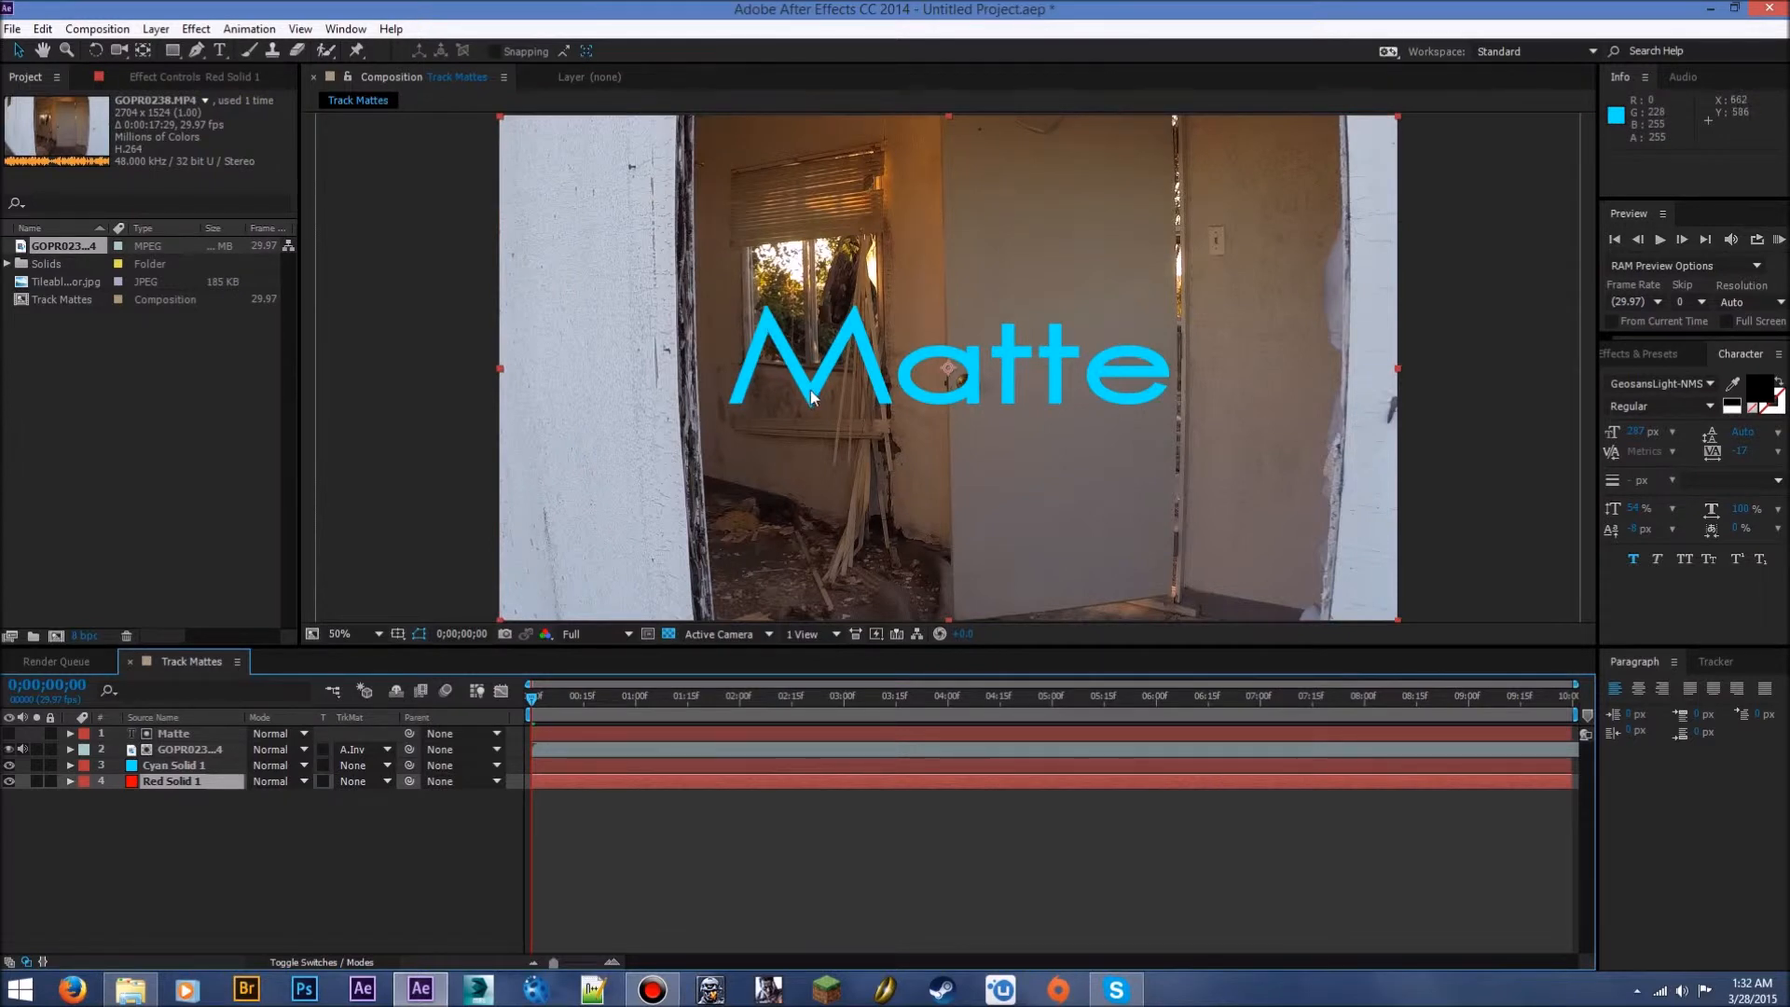
Set the red solid's track matte to Alpha Matte "Cyan Solid 1"
{"action": "left_click", "coordinate": [371, 783]}
{"action": "left_click", "coordinate": [415, 829]}
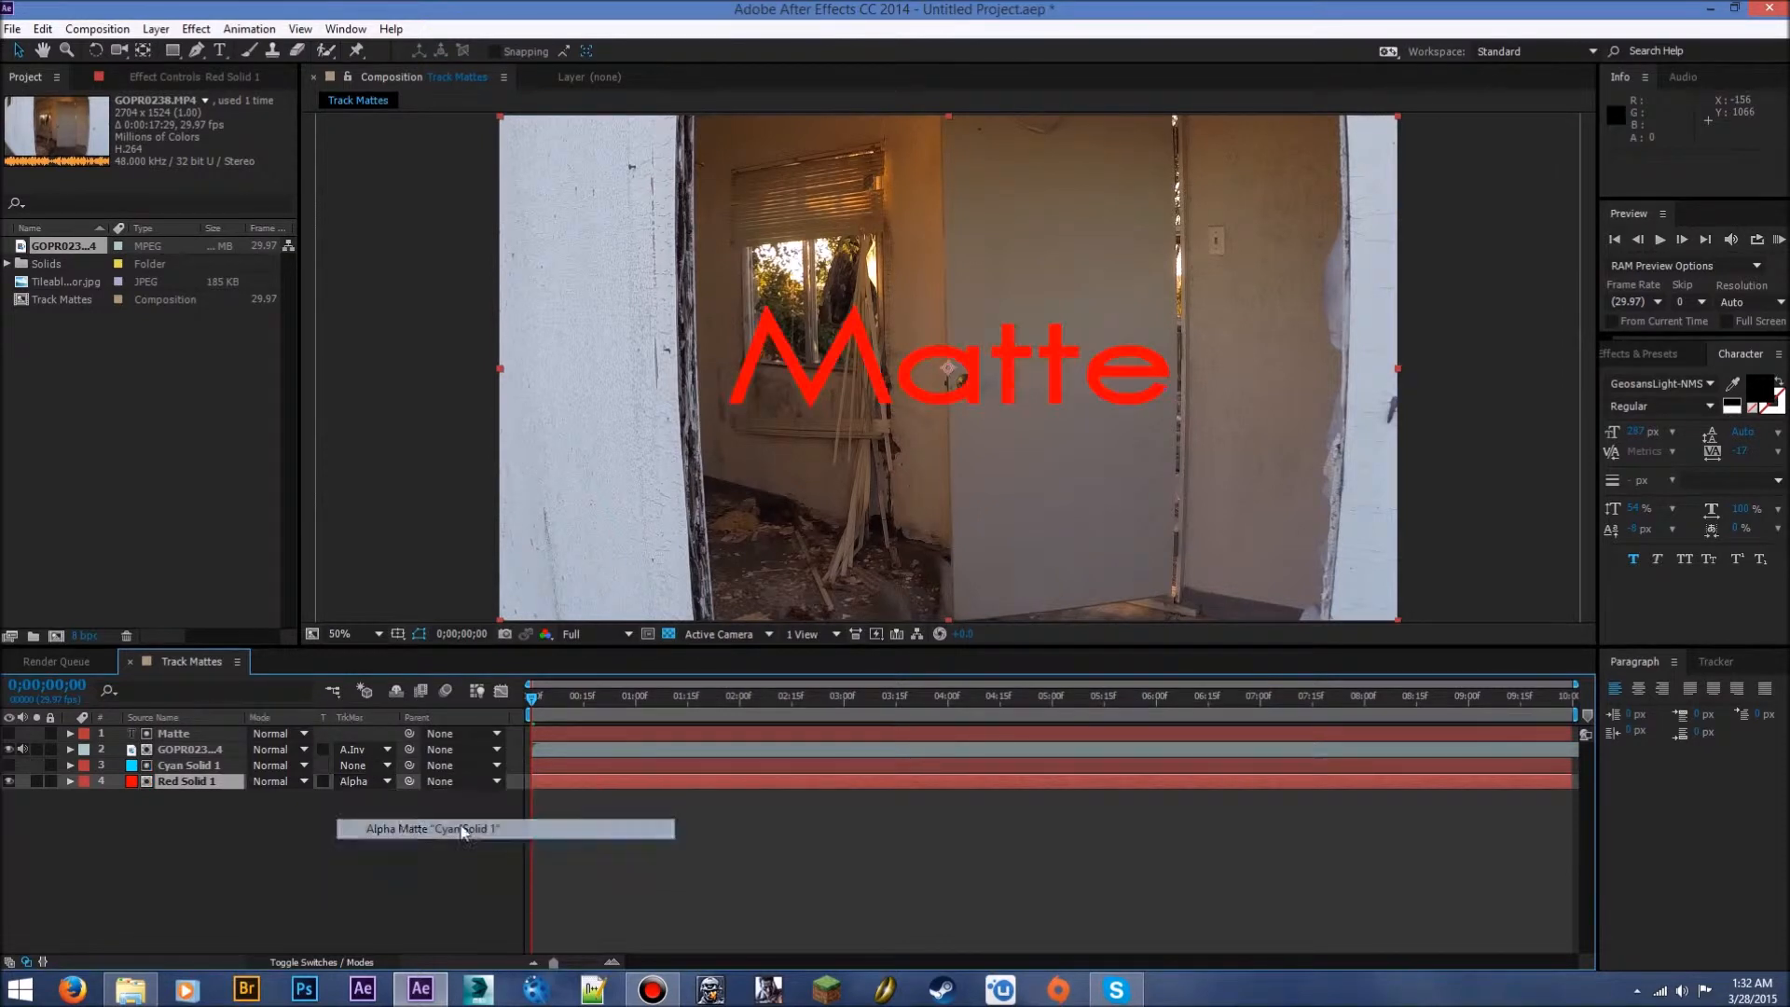
{"action": "left_click", "coordinate": [182, 767]}
{"action": "left_click", "coordinate": [174, 735]}
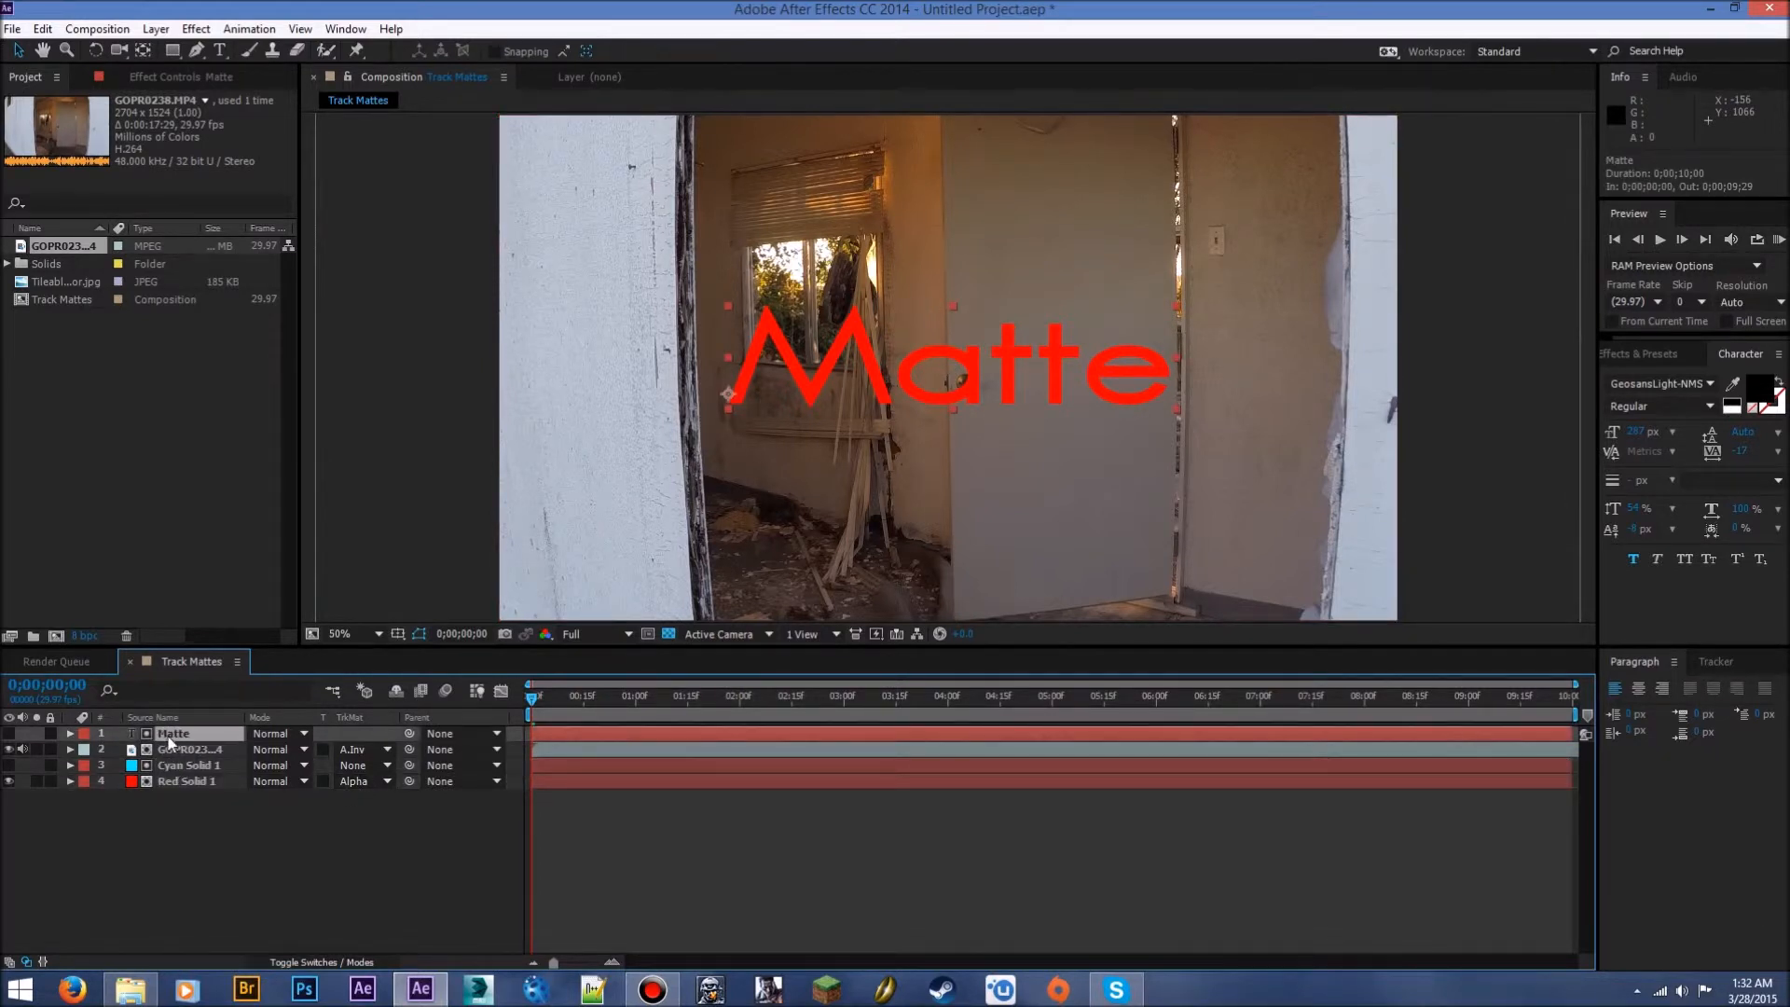
{"action": "left_click", "coordinate": [196, 767]}
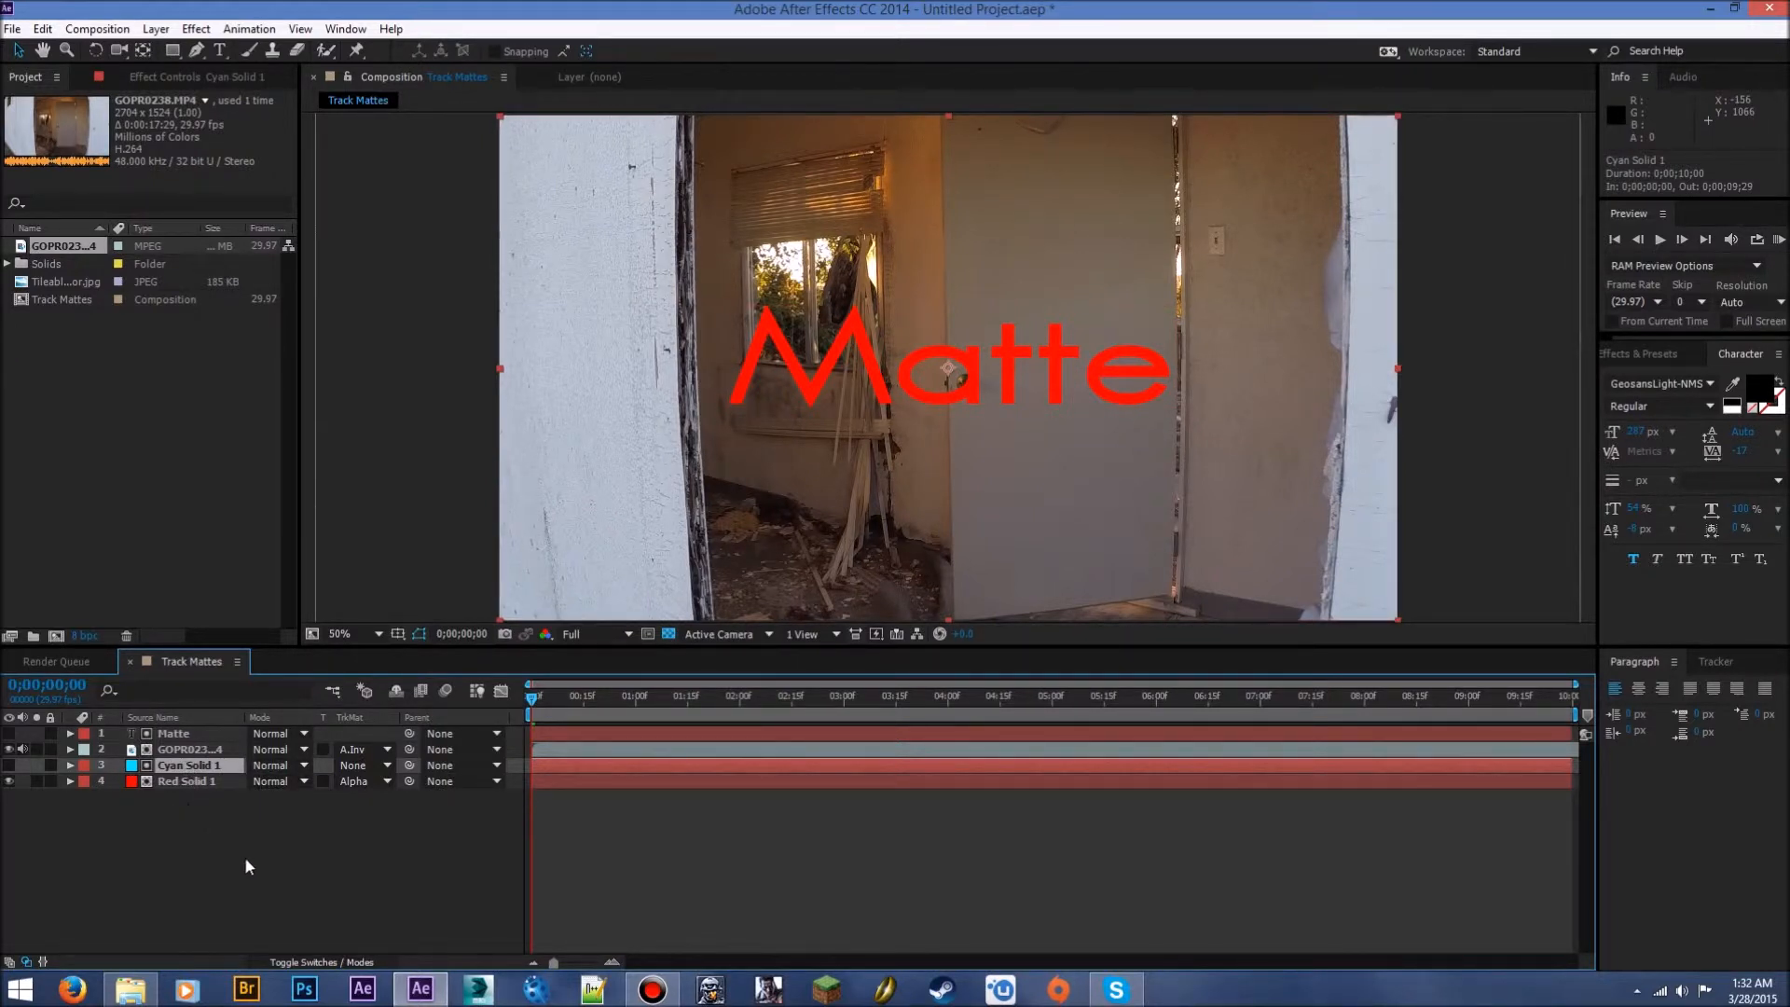
Delete all four layers from the Track Mattes composition
{"action": "left_click", "coordinate": [169, 844]}
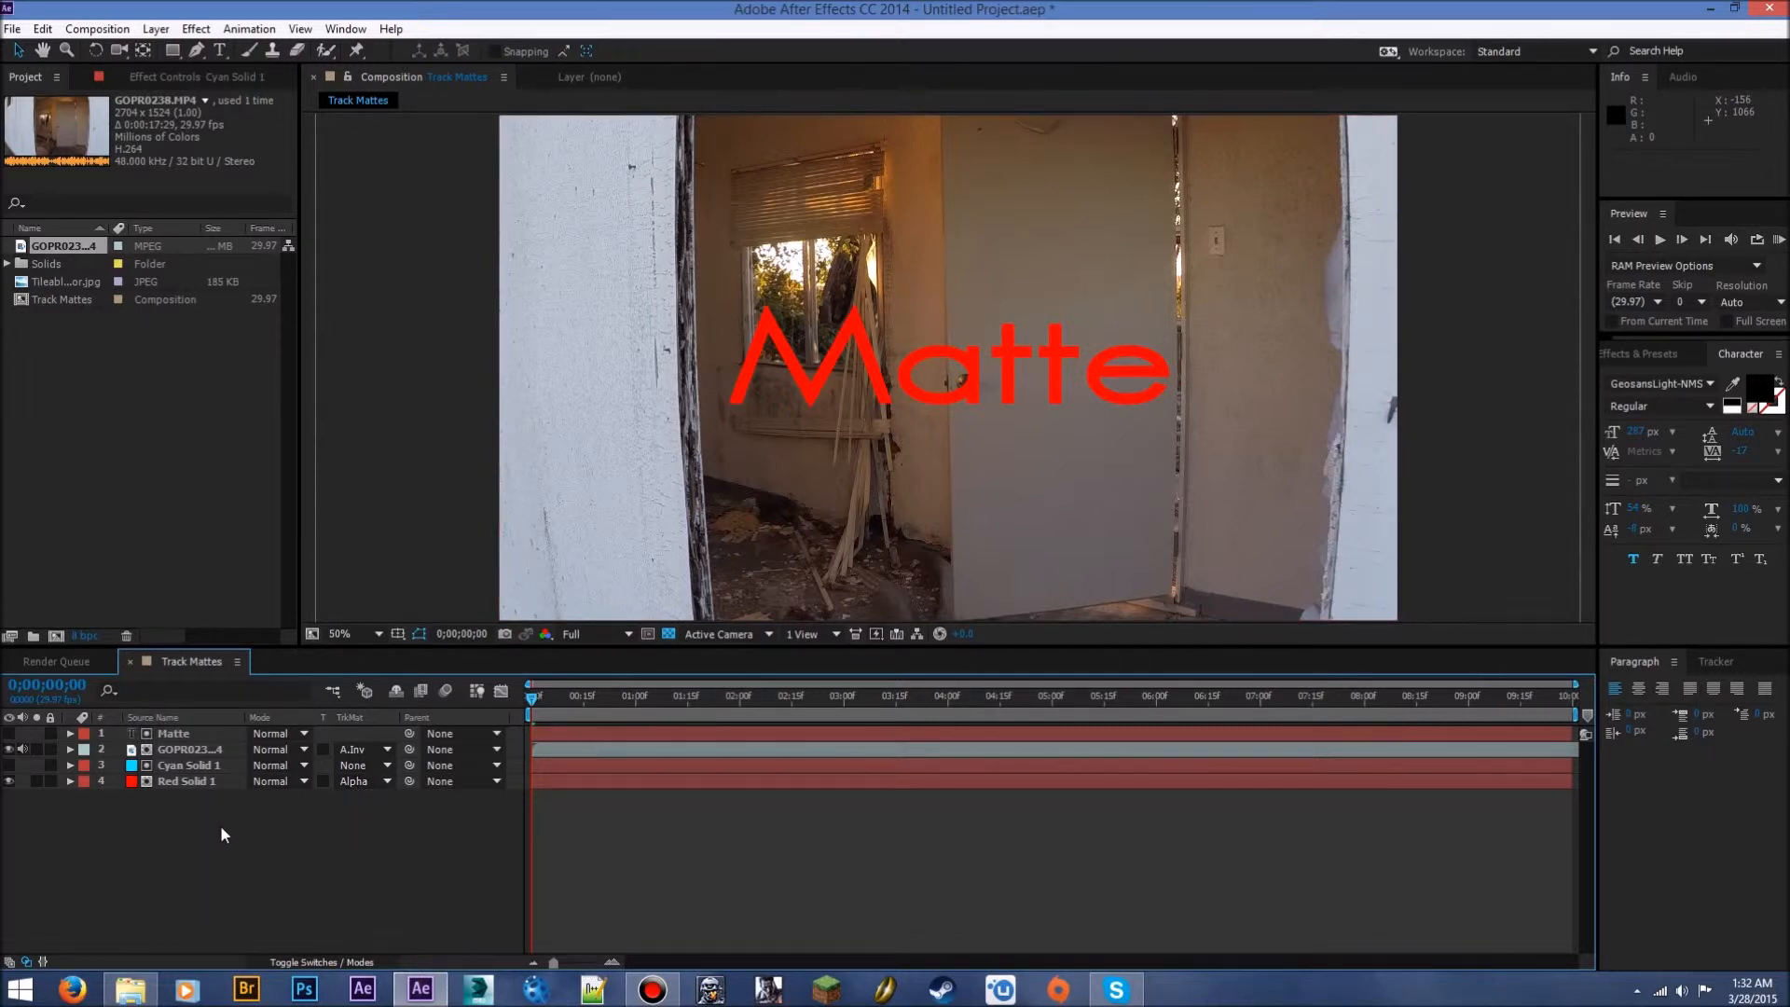
{"action": "left_click_drag", "start_coordinate": [215, 814], "coordinate": [177, 735]}
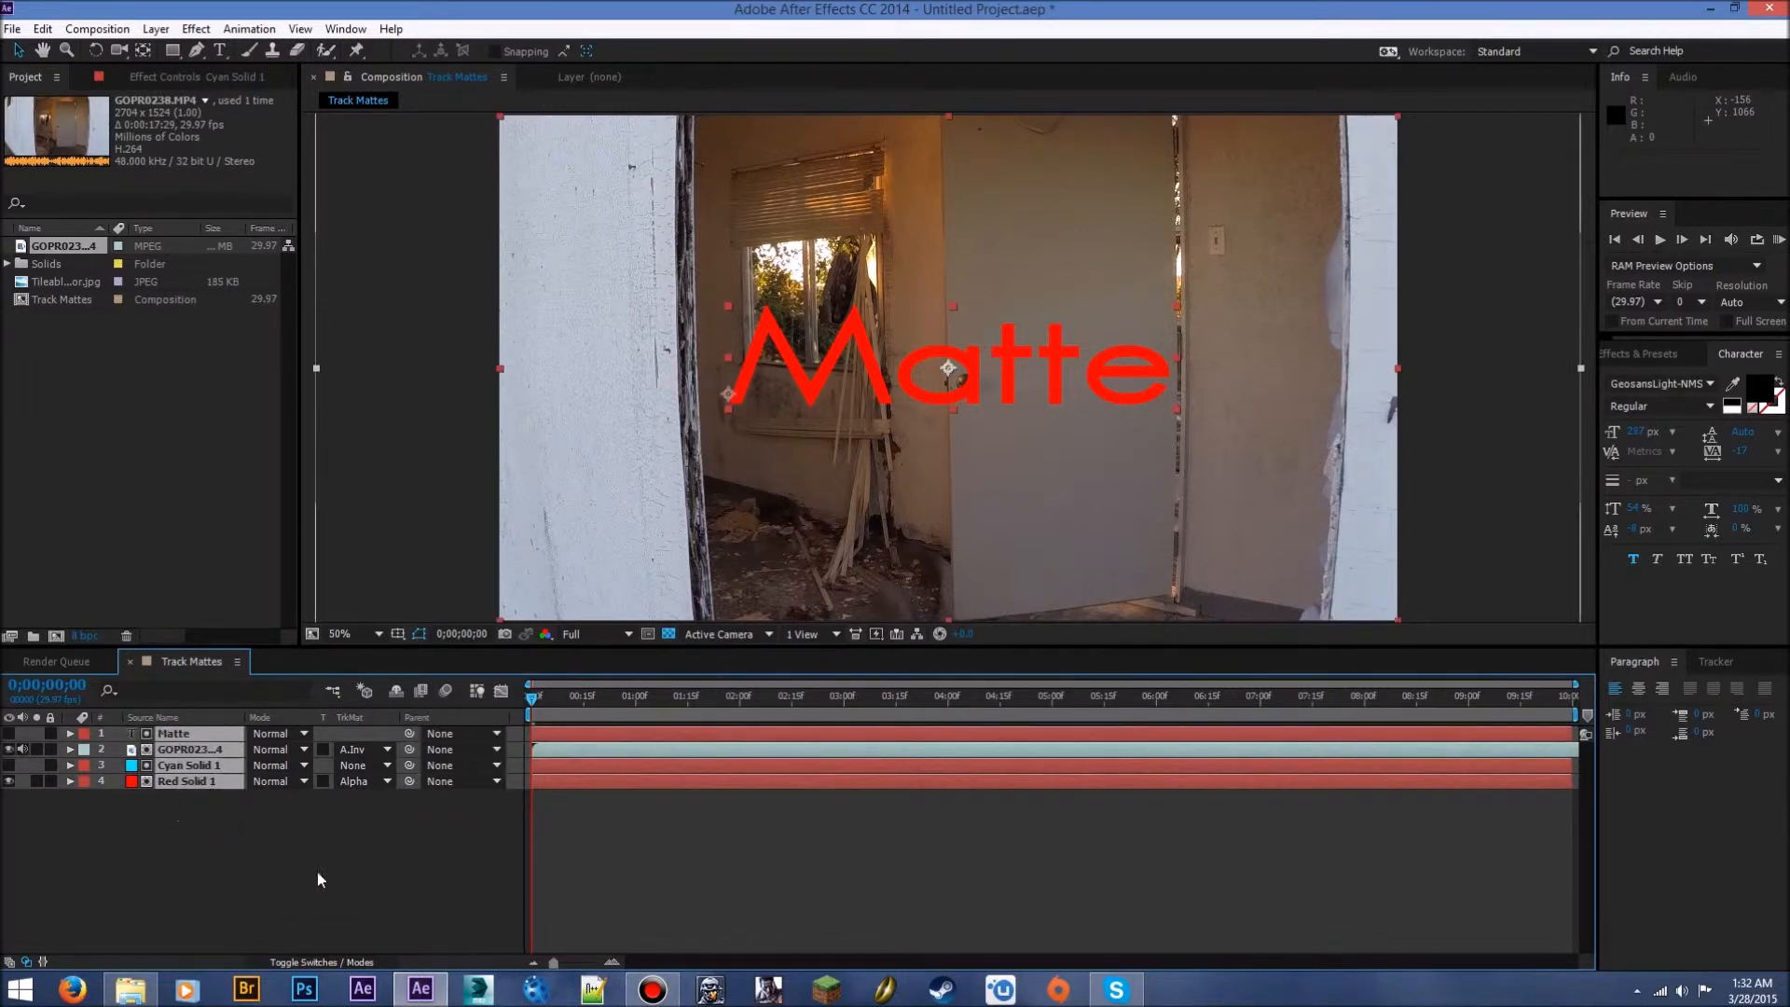
{"action": "key", "text": "Delete"}
Add Tileable_Checkered_Floor.jpg to the composition and scale it to about 96% by 55% to fit the frame
{"action": "left_click_drag", "start_coordinate": [43, 281], "coordinate": [163, 737]}
{"action": "key", "text": "comma"}
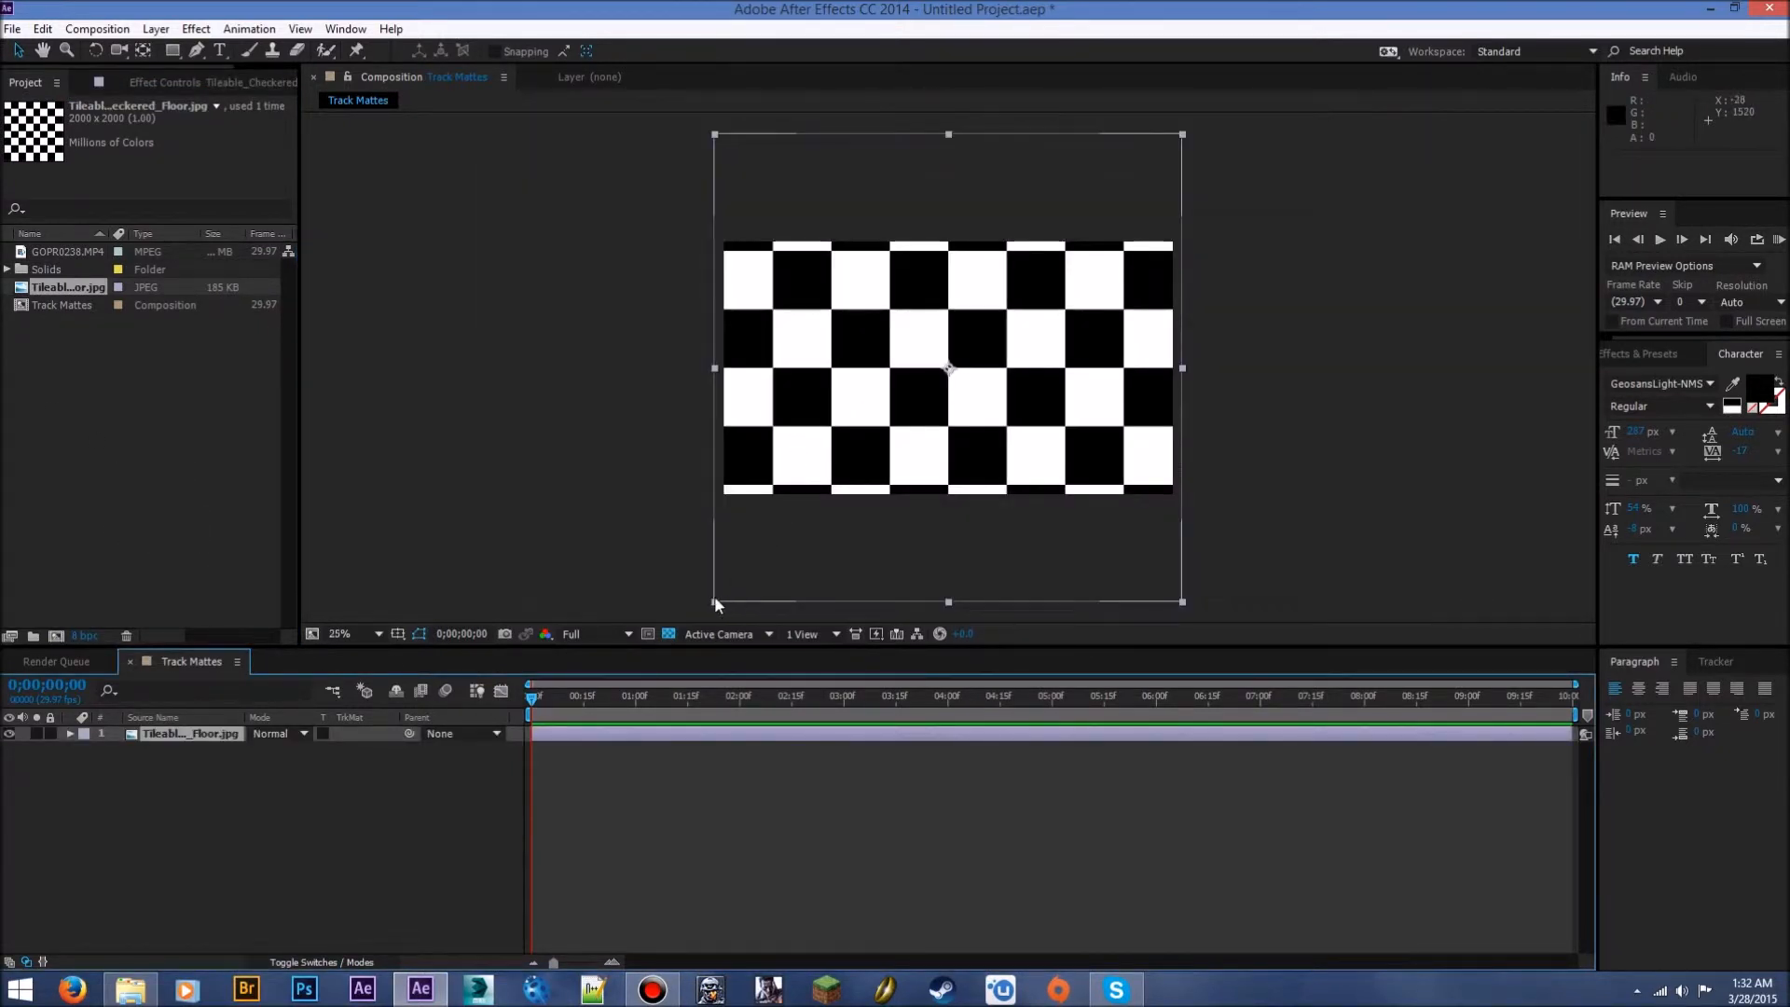
{"action": "left_click_drag", "start_coordinate": [714, 602], "coordinate": [724, 498]}
{"action": "key", "text": "period"}
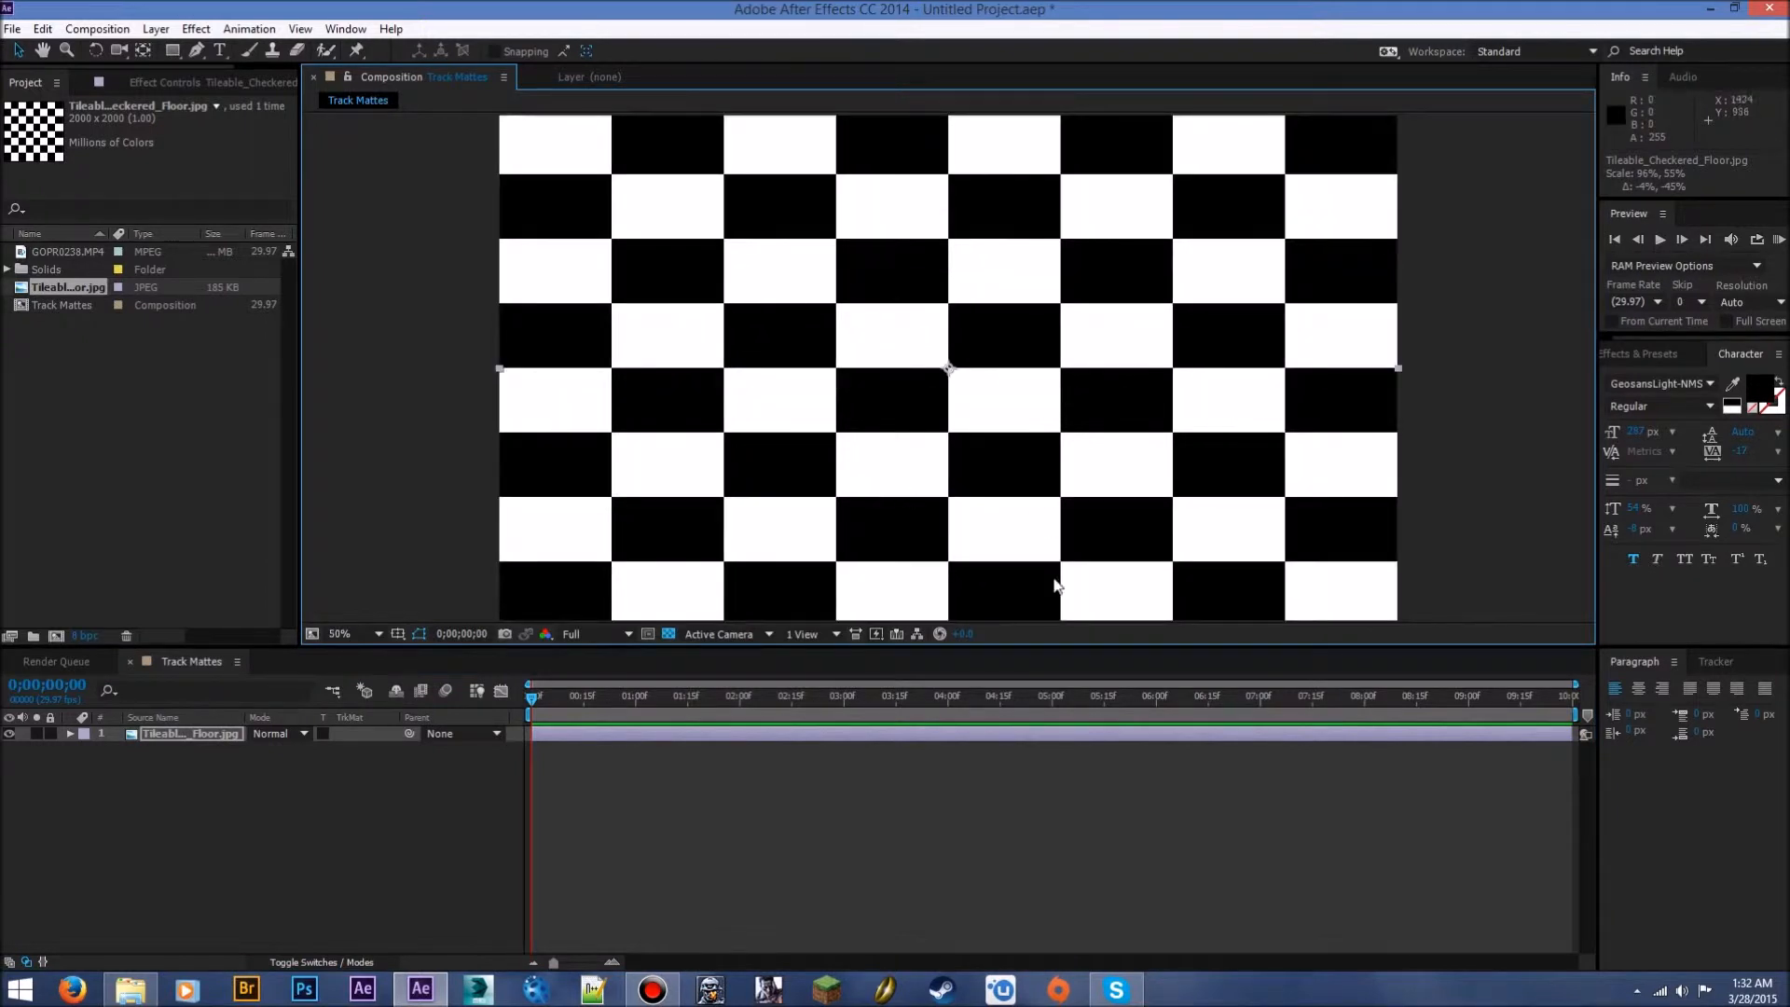
{"action": "left_click", "coordinate": [248, 815]}
Create another composition-sized red solid and place it beneath the checkered floor layer
{"action": "right_click", "coordinate": [199, 785]}
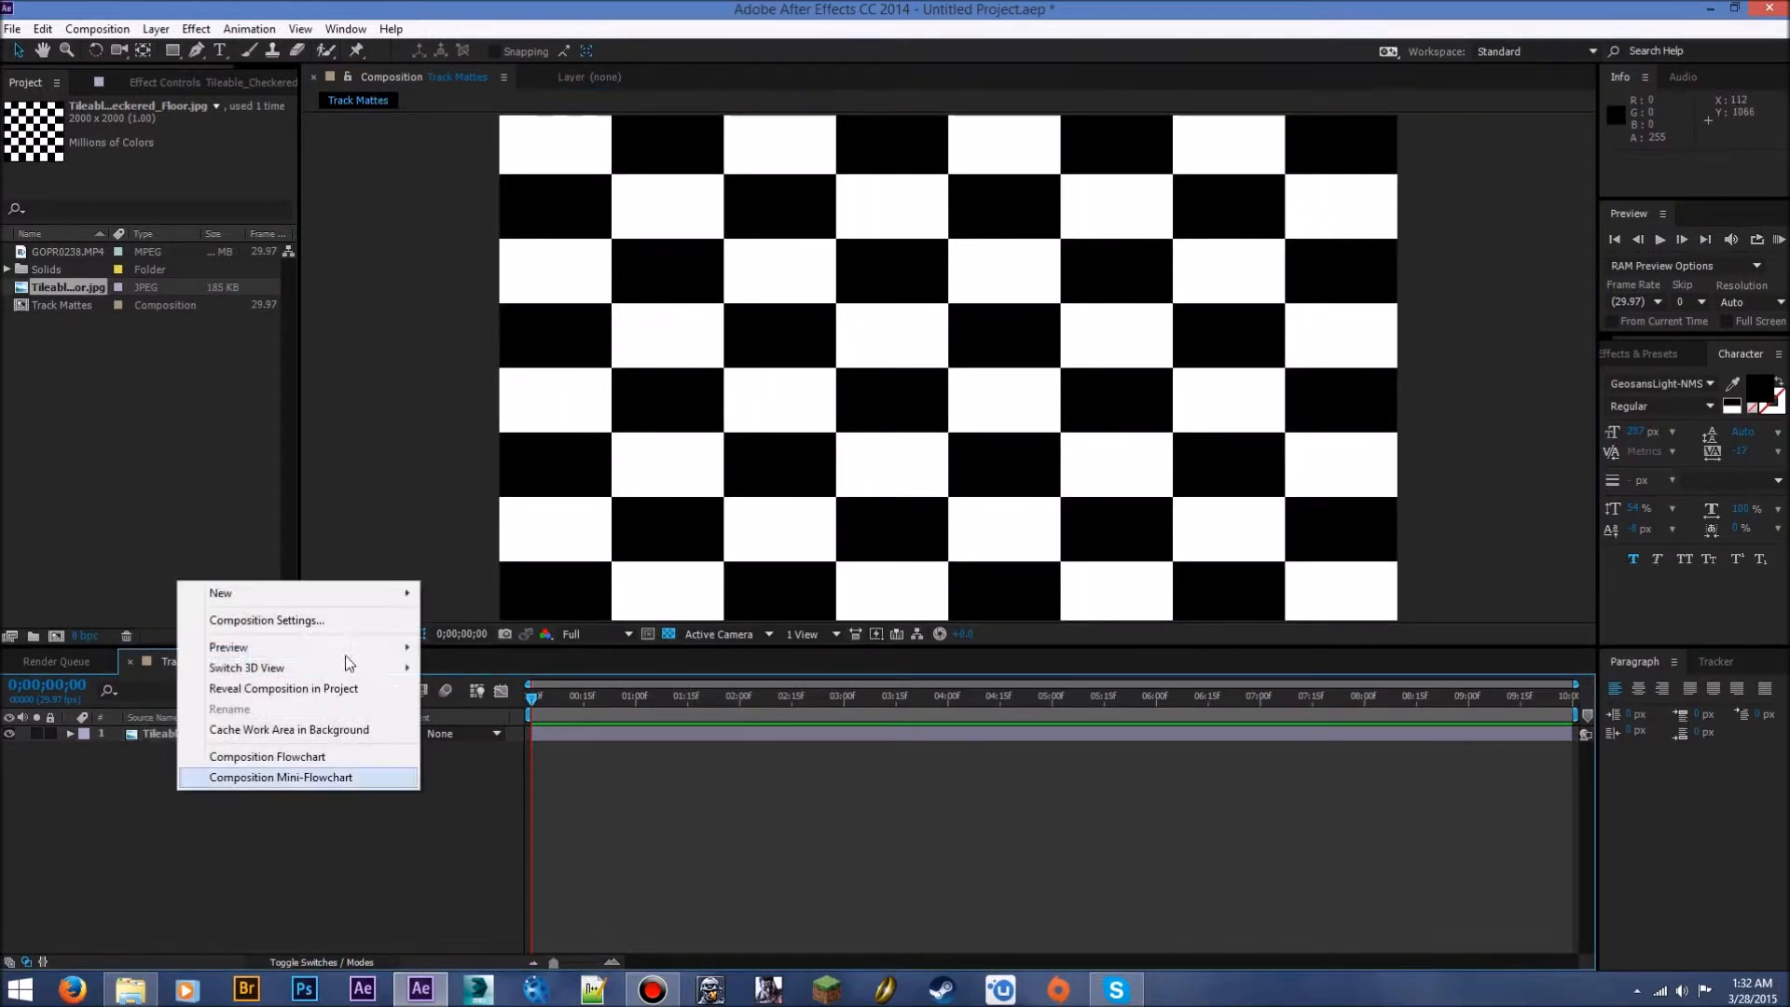
{"action": "mouse_move", "coordinate": [248, 585]}
{"action": "left_click", "coordinate": [485, 637]}
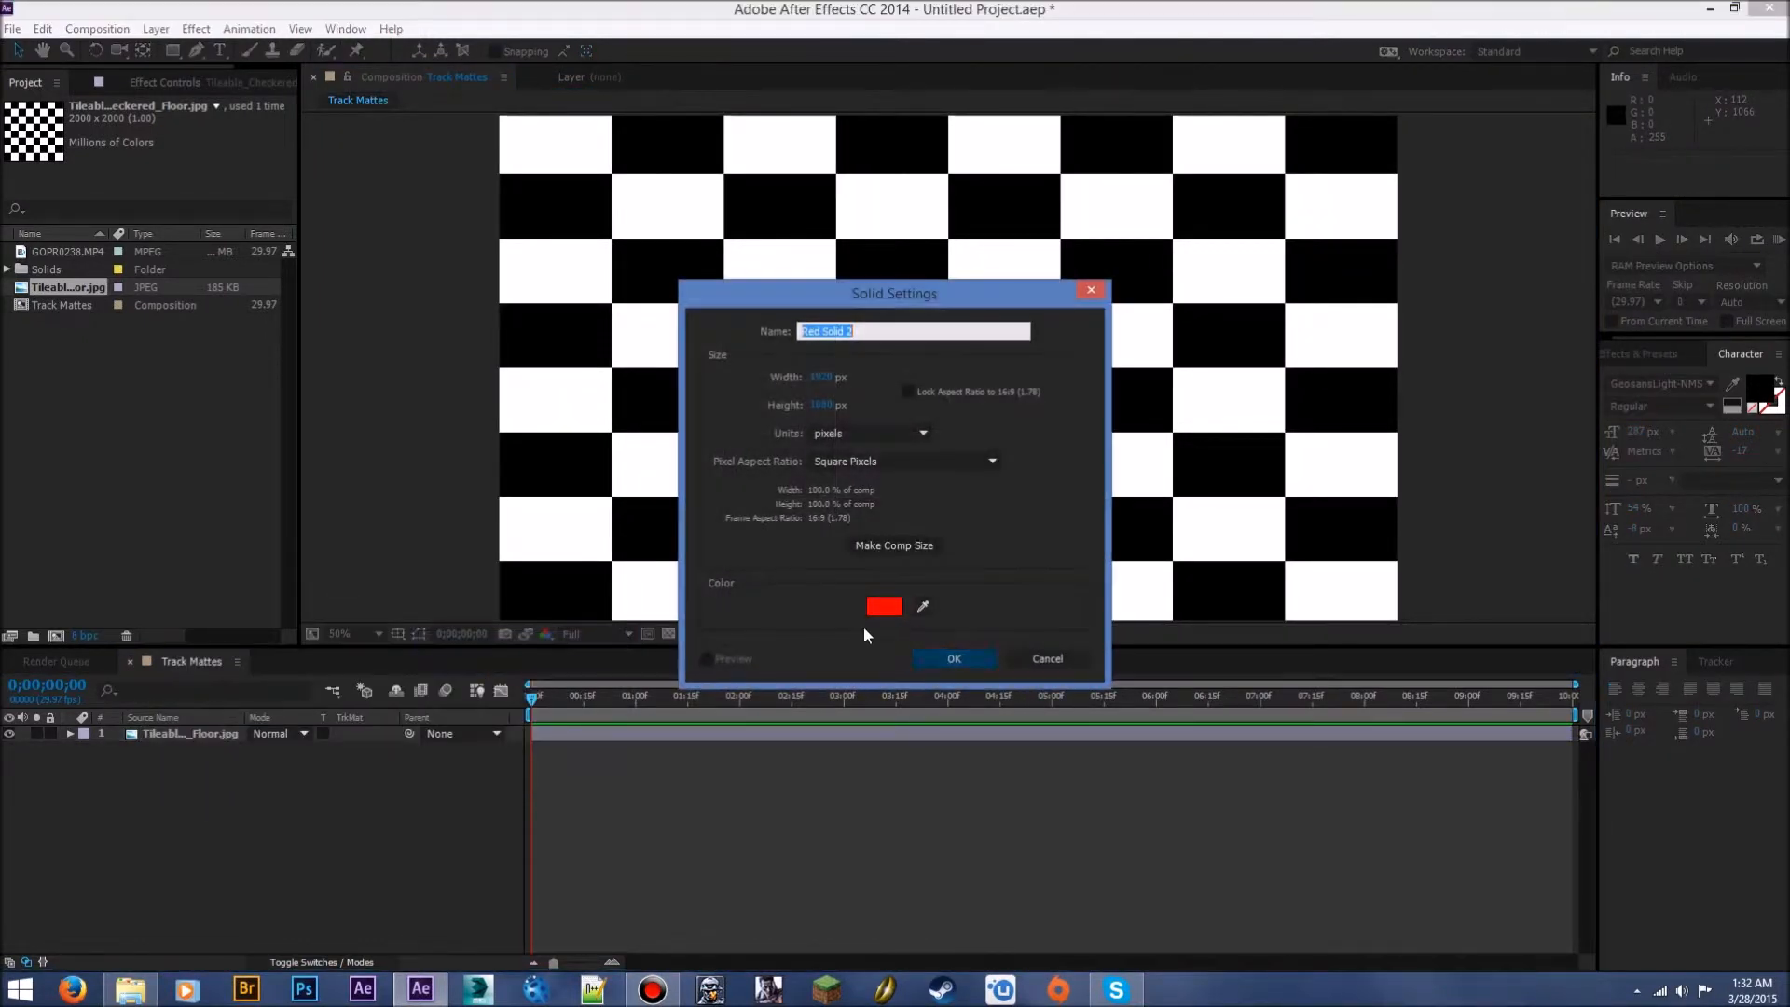
{"action": "left_click", "coordinate": [956, 660]}
{"action": "left_click_drag", "start_coordinate": [198, 734], "coordinate": [191, 767]}
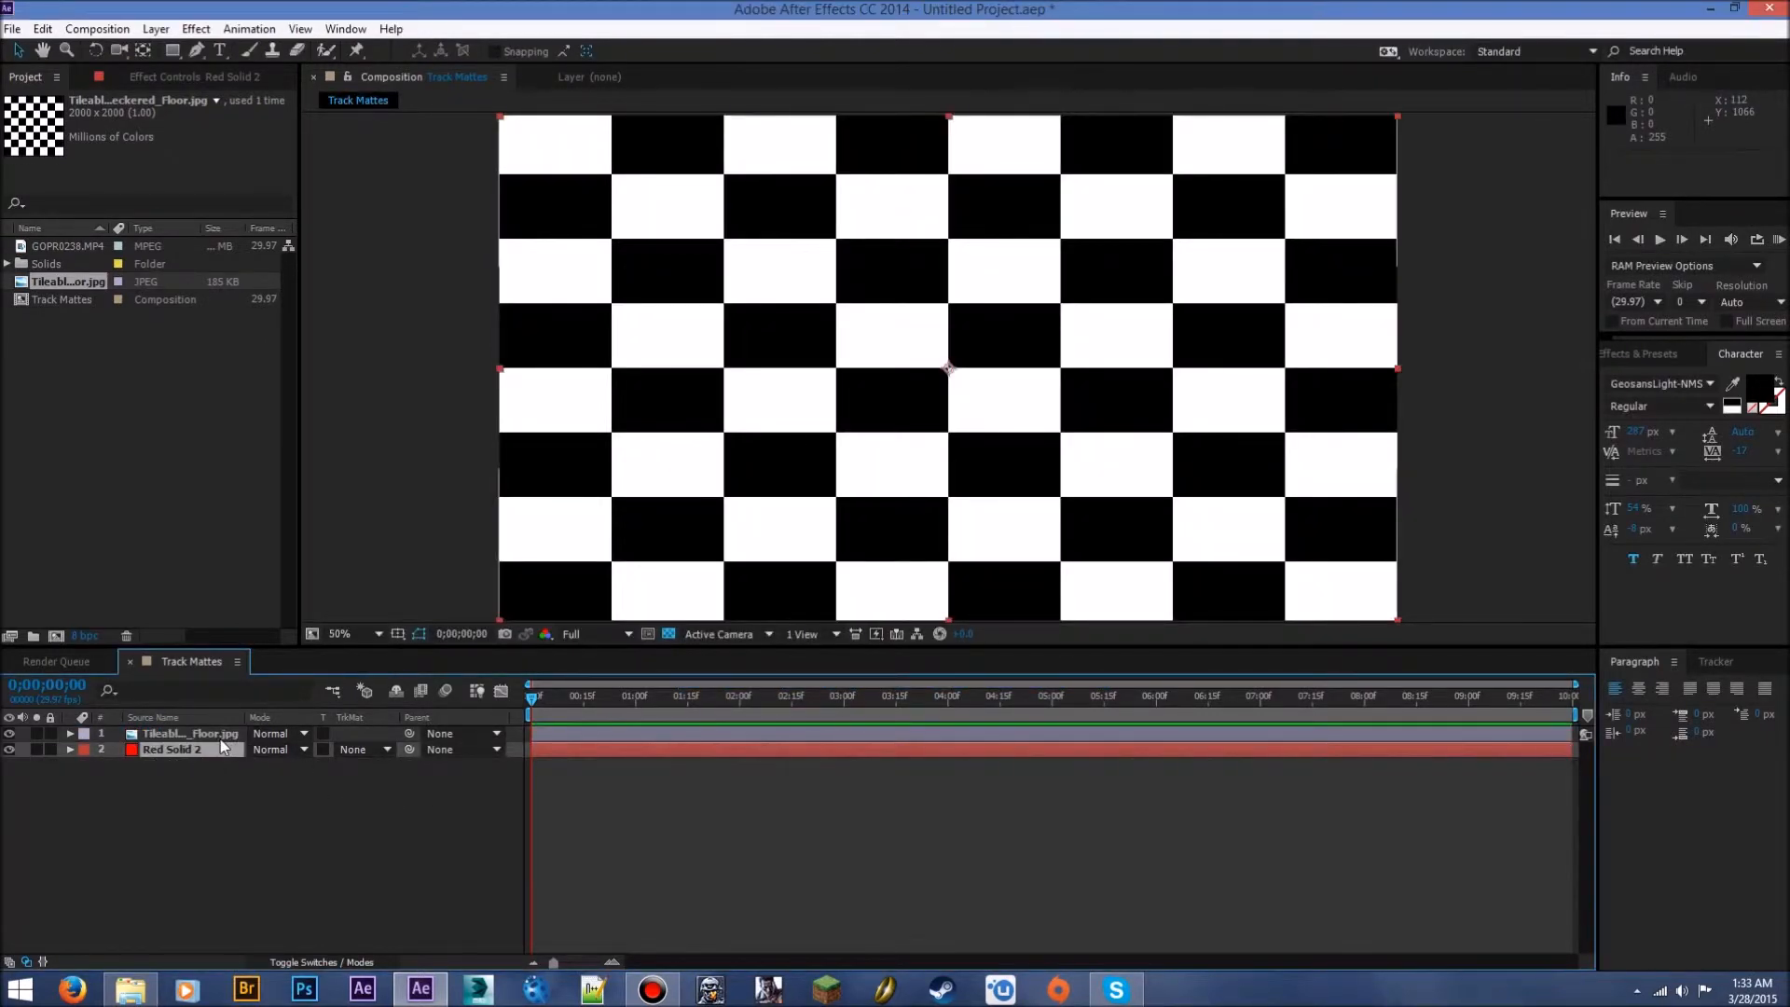
Set the red solid's track matte to Luma Matte "Tileable_Checkered_Floor.jpg"
{"action": "left_click", "coordinate": [362, 751]}
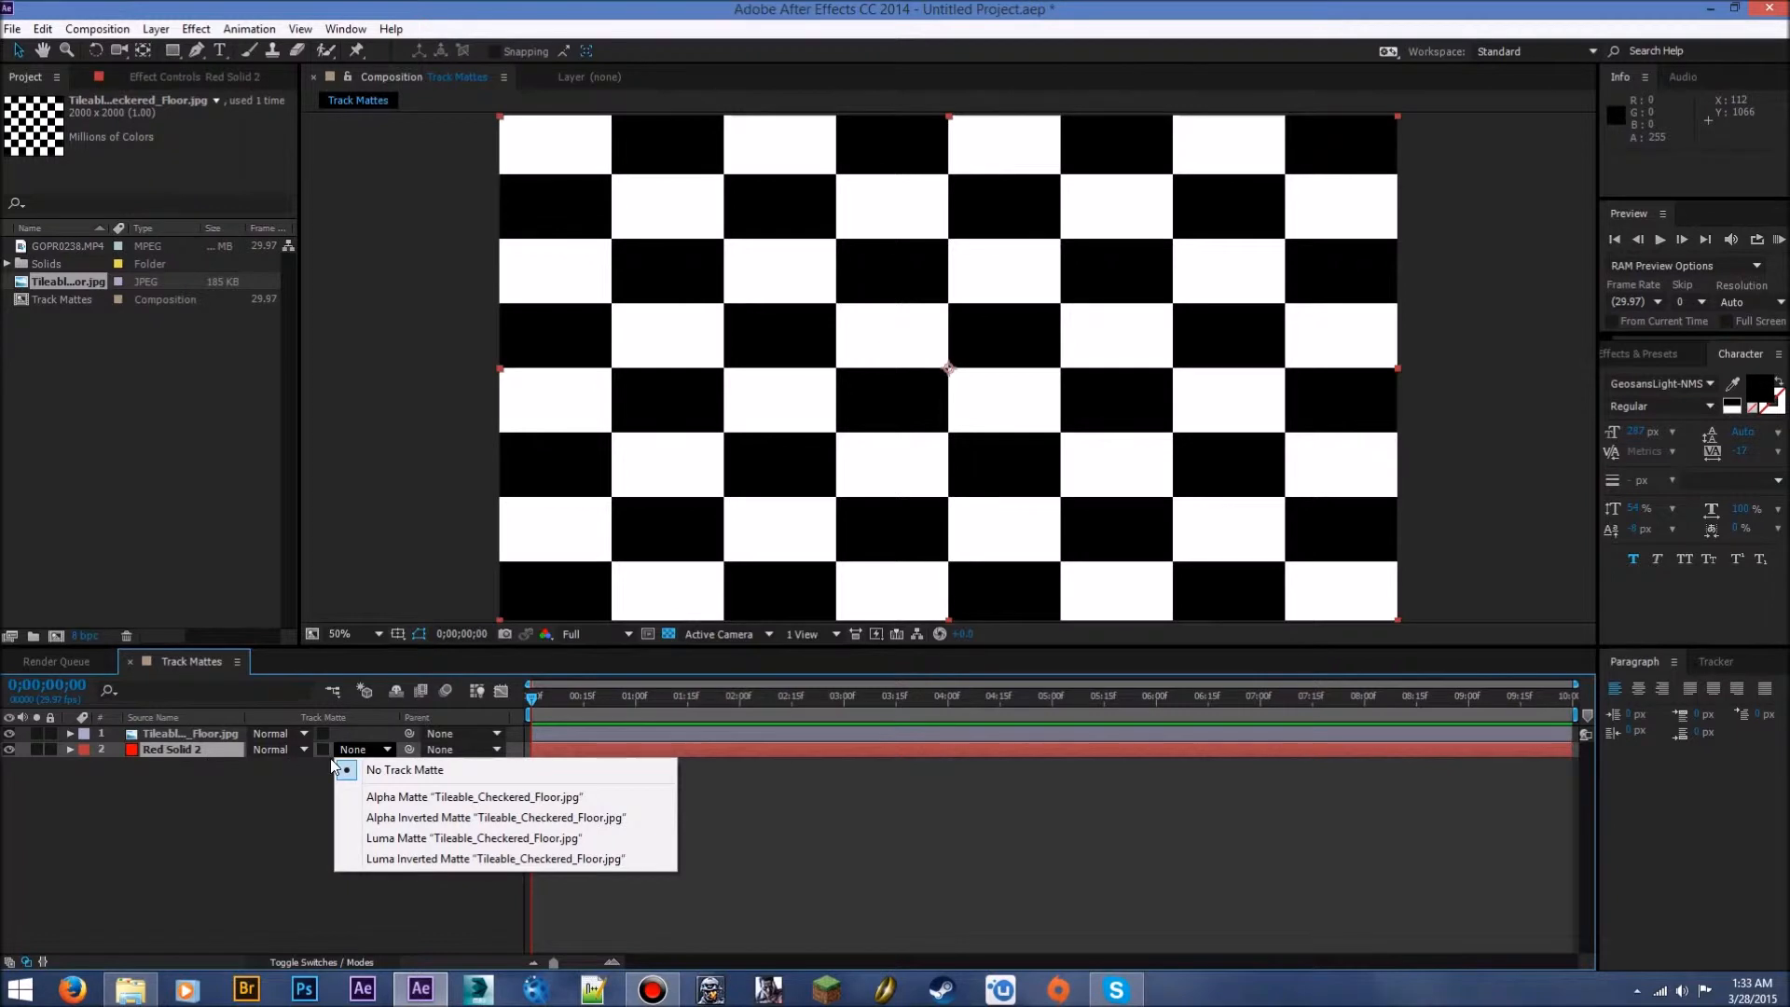
{"action": "left_click", "coordinate": [423, 837]}
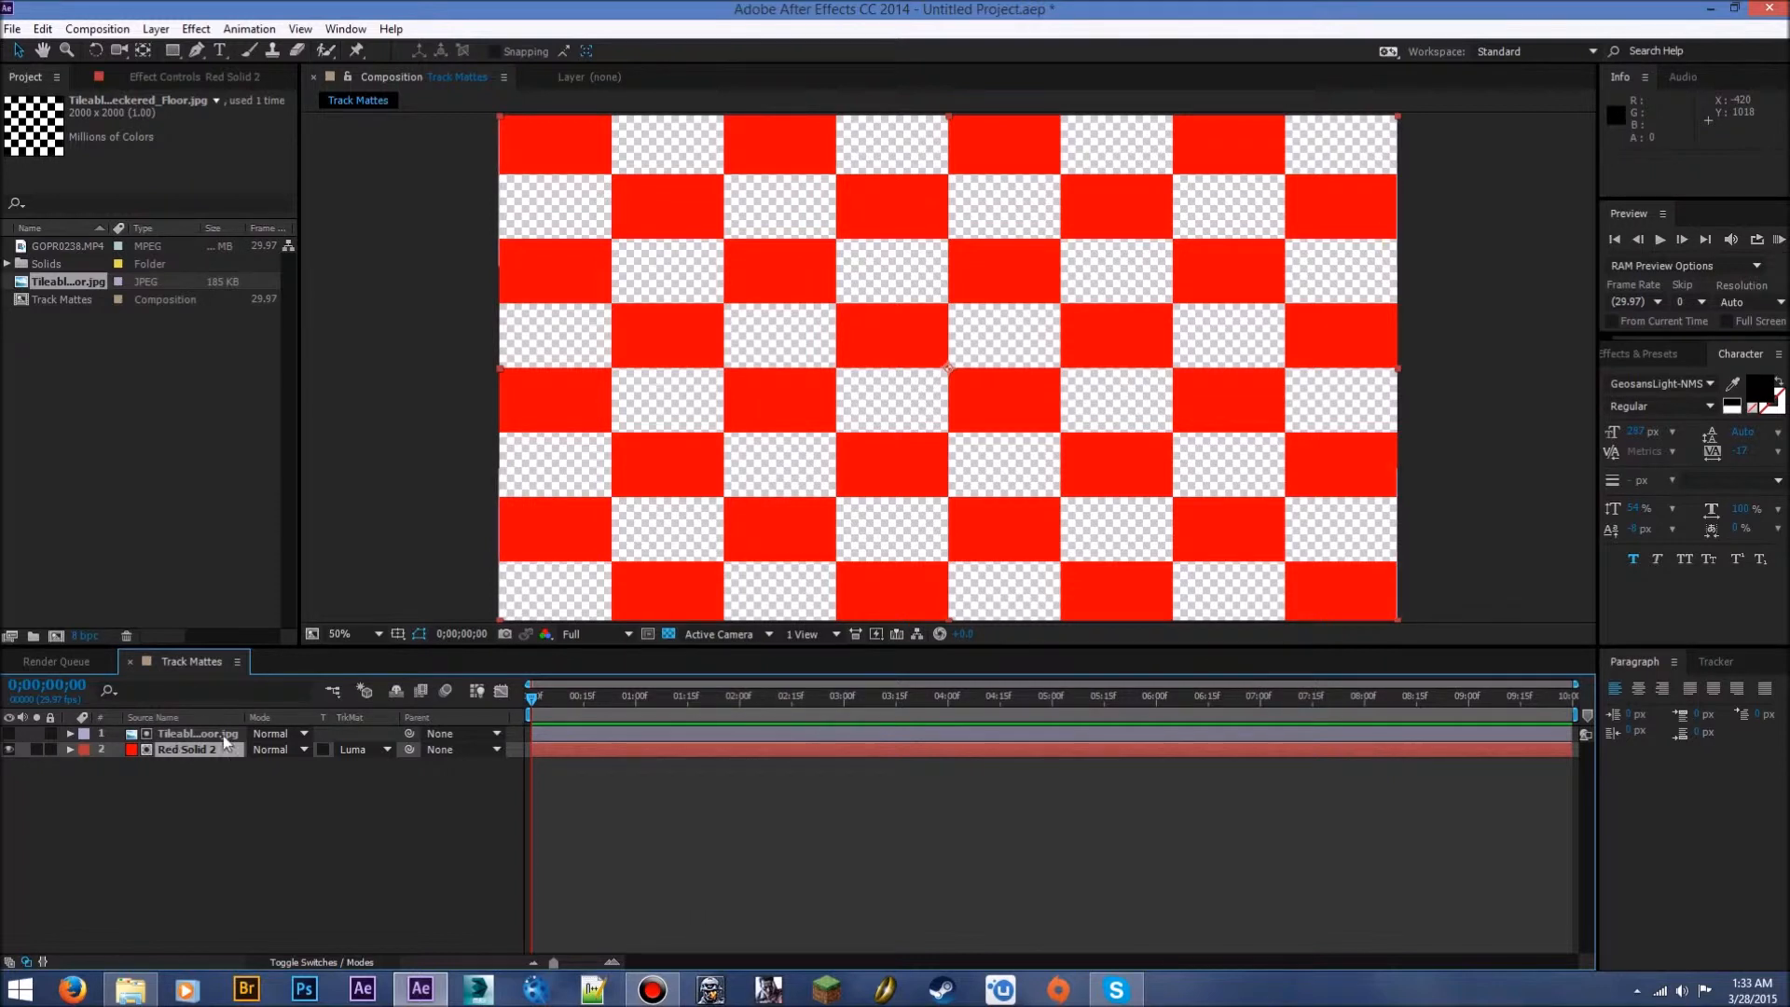
{"action": "left_click", "coordinate": [189, 736]}
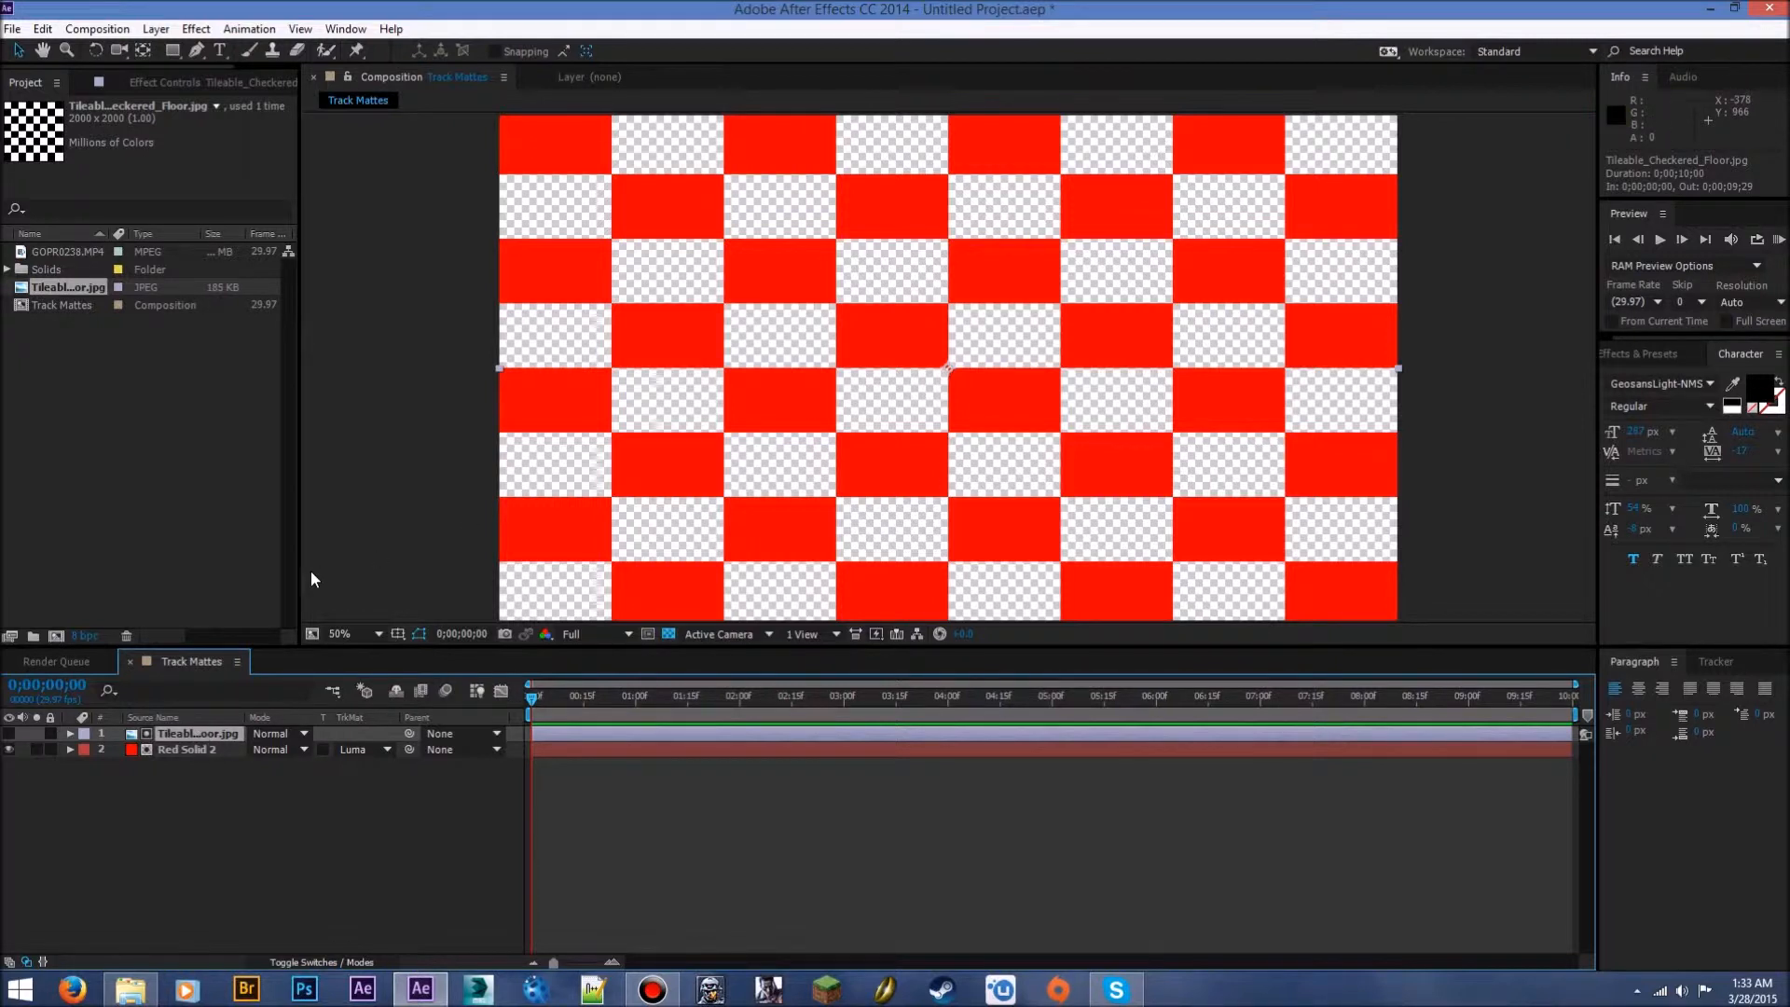
{"action": "left_click", "coordinate": [385, 750]}
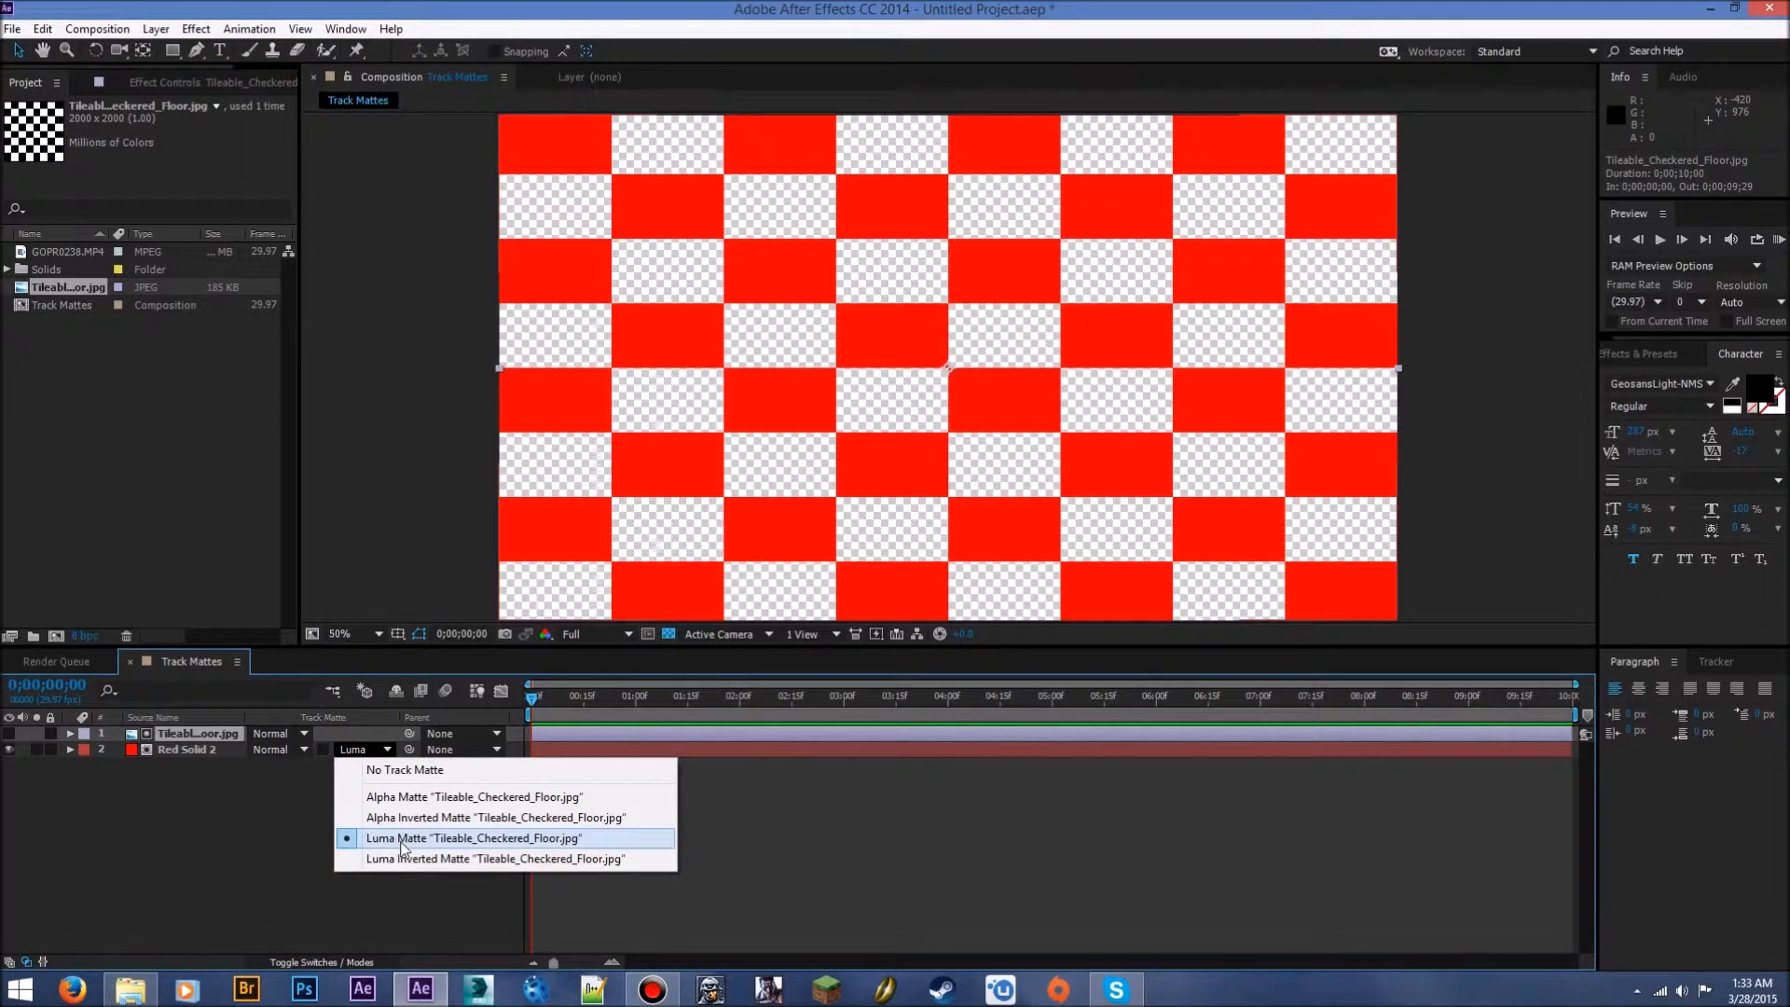
Toggle the checkered floor layer's visibility on and off to compare the source image with the luma matte result
{"action": "left_click", "coordinate": [11, 736]}
{"action": "left_click", "coordinate": [10, 736]}
{"action": "left_click", "coordinate": [11, 736]}
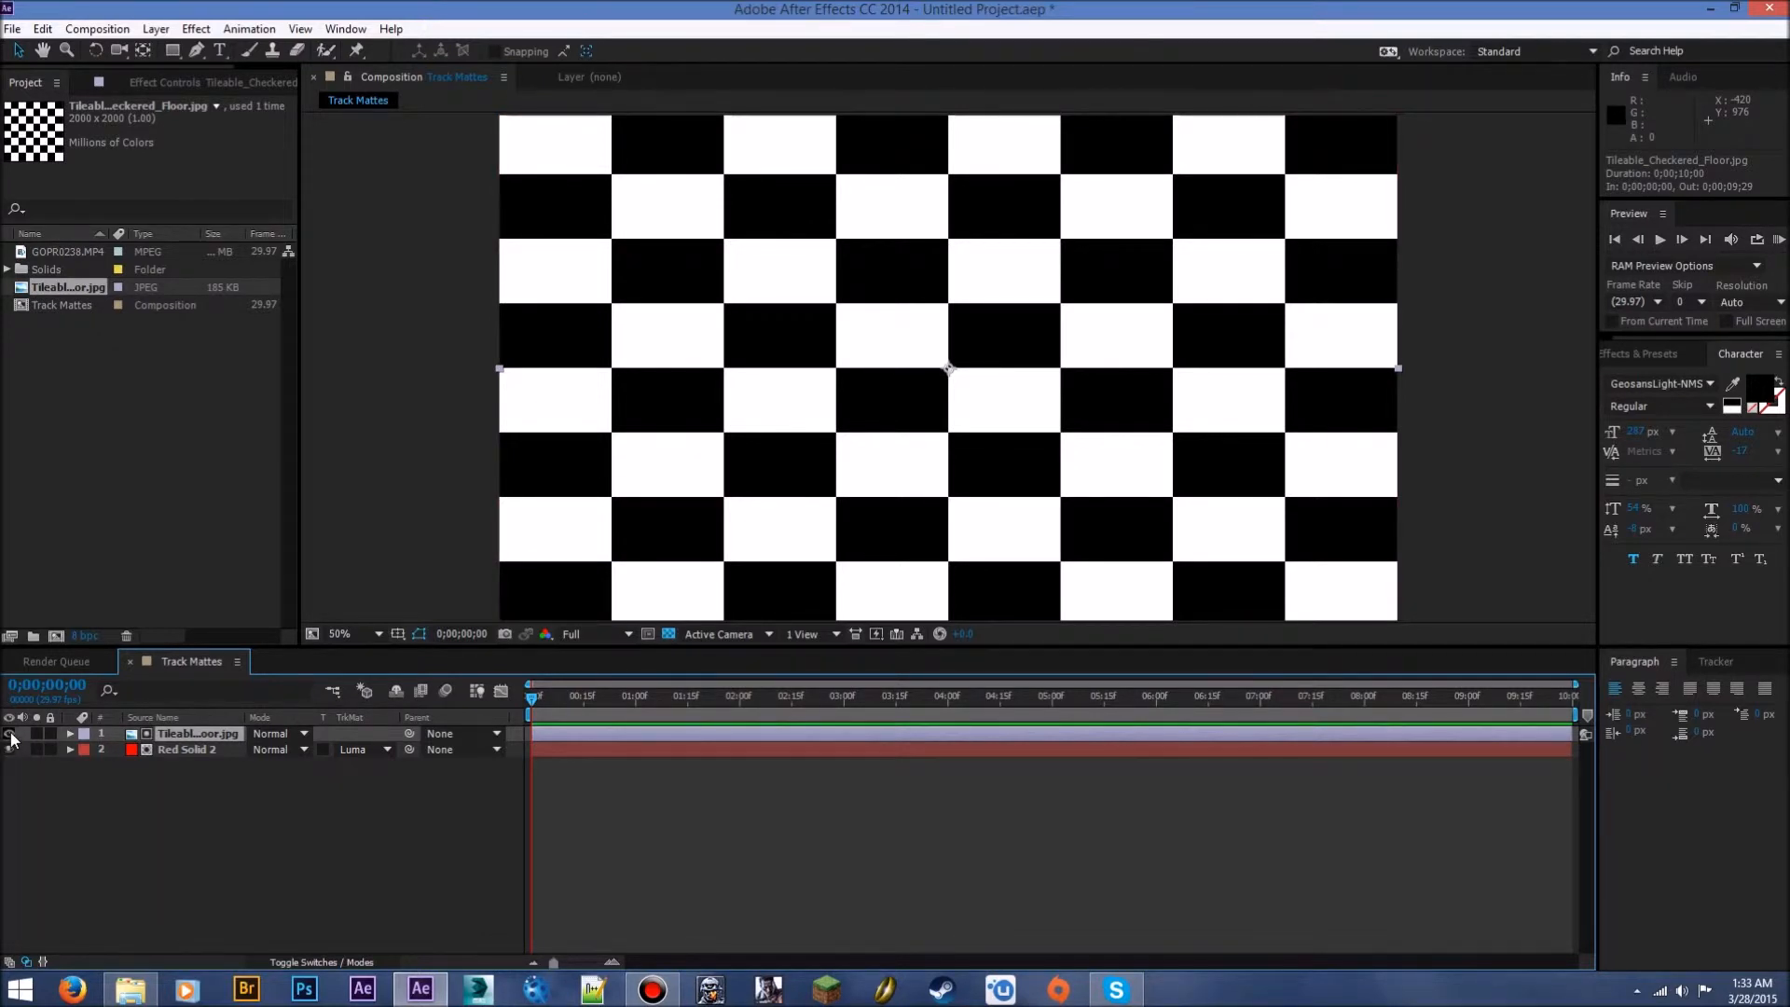
{"action": "left_click", "coordinate": [10, 734]}
{"action": "left_click", "coordinate": [10, 735]}
{"action": "left_click", "coordinate": [10, 734]}
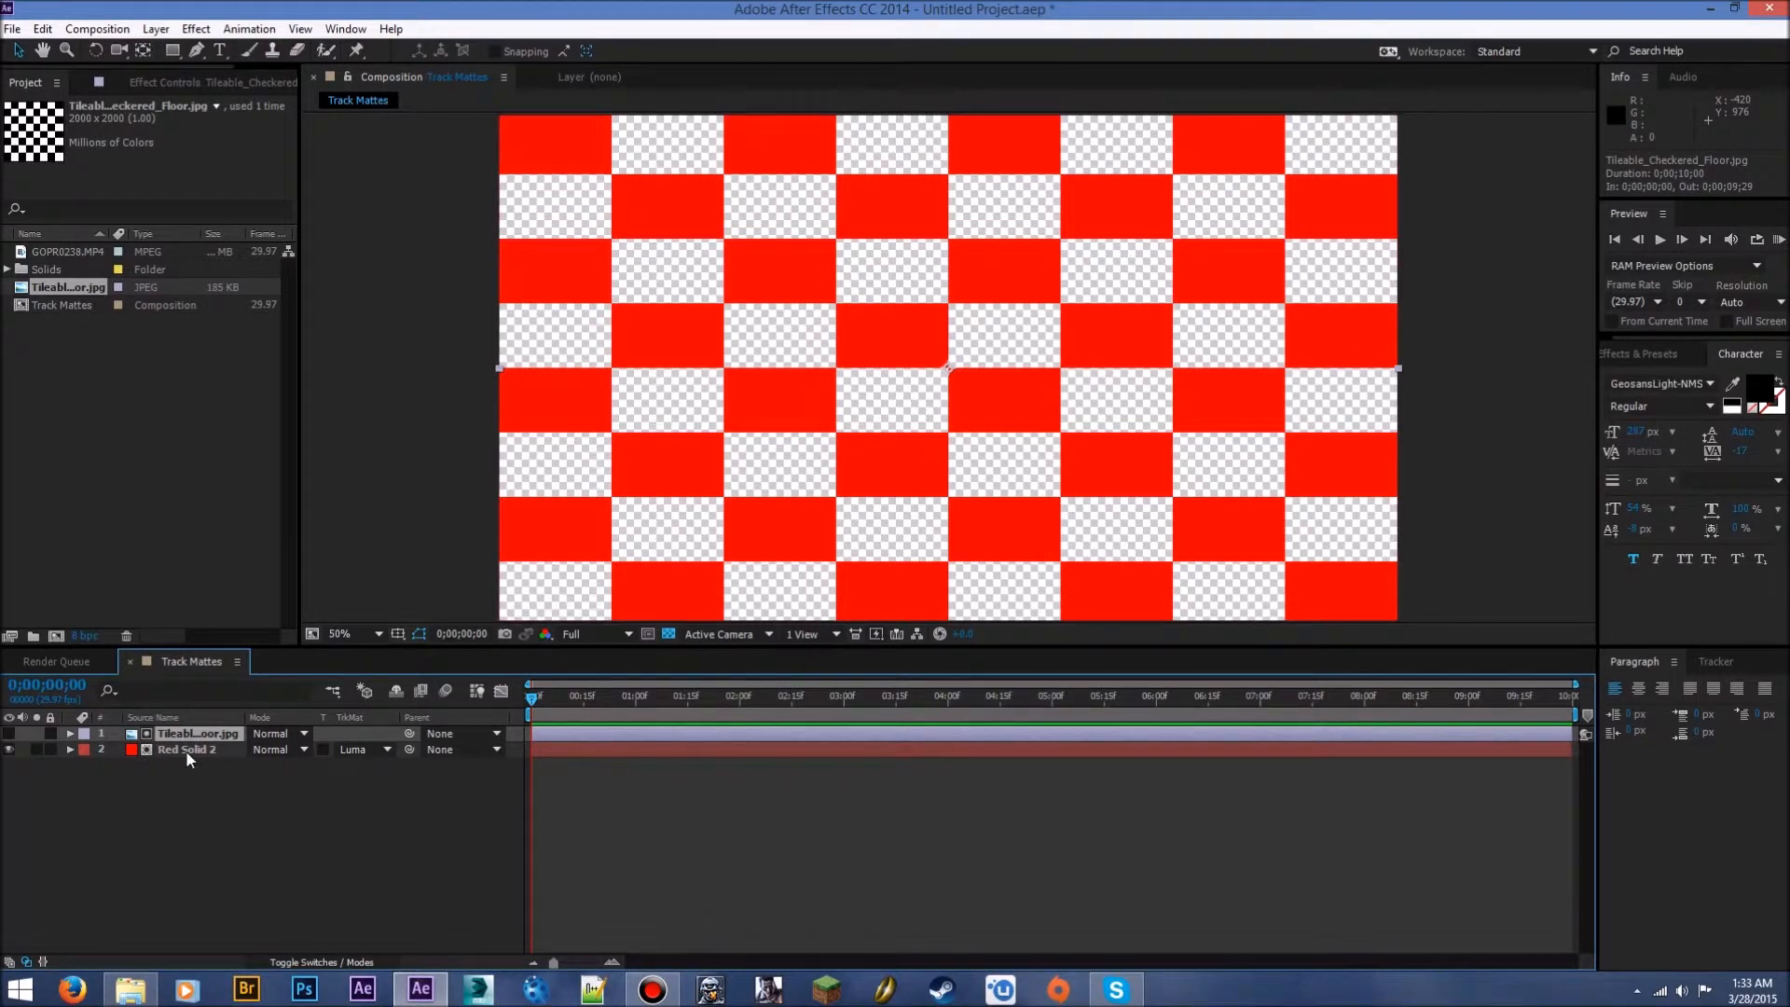
Create a composition-sized green solid in the Track Mattes composition
{"action": "right_click", "coordinate": [177, 851]}
{"action": "mouse_move", "coordinate": [278, 653]}
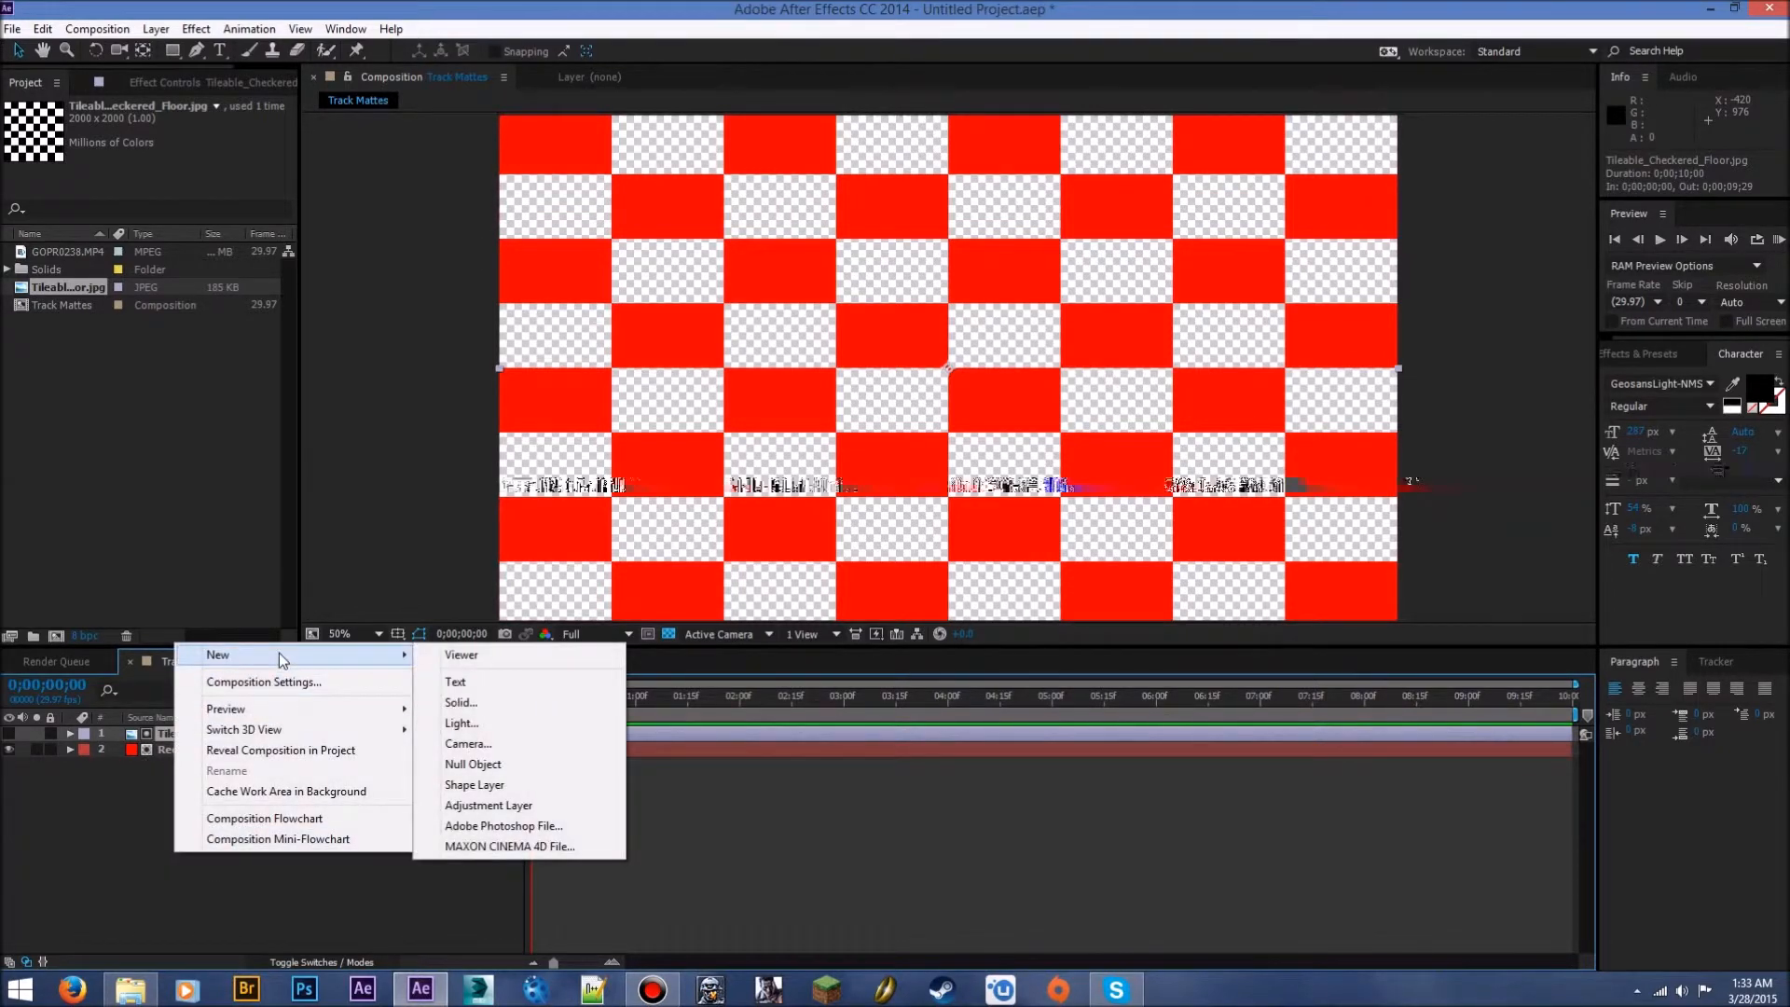
{"action": "left_click", "coordinate": [466, 702]}
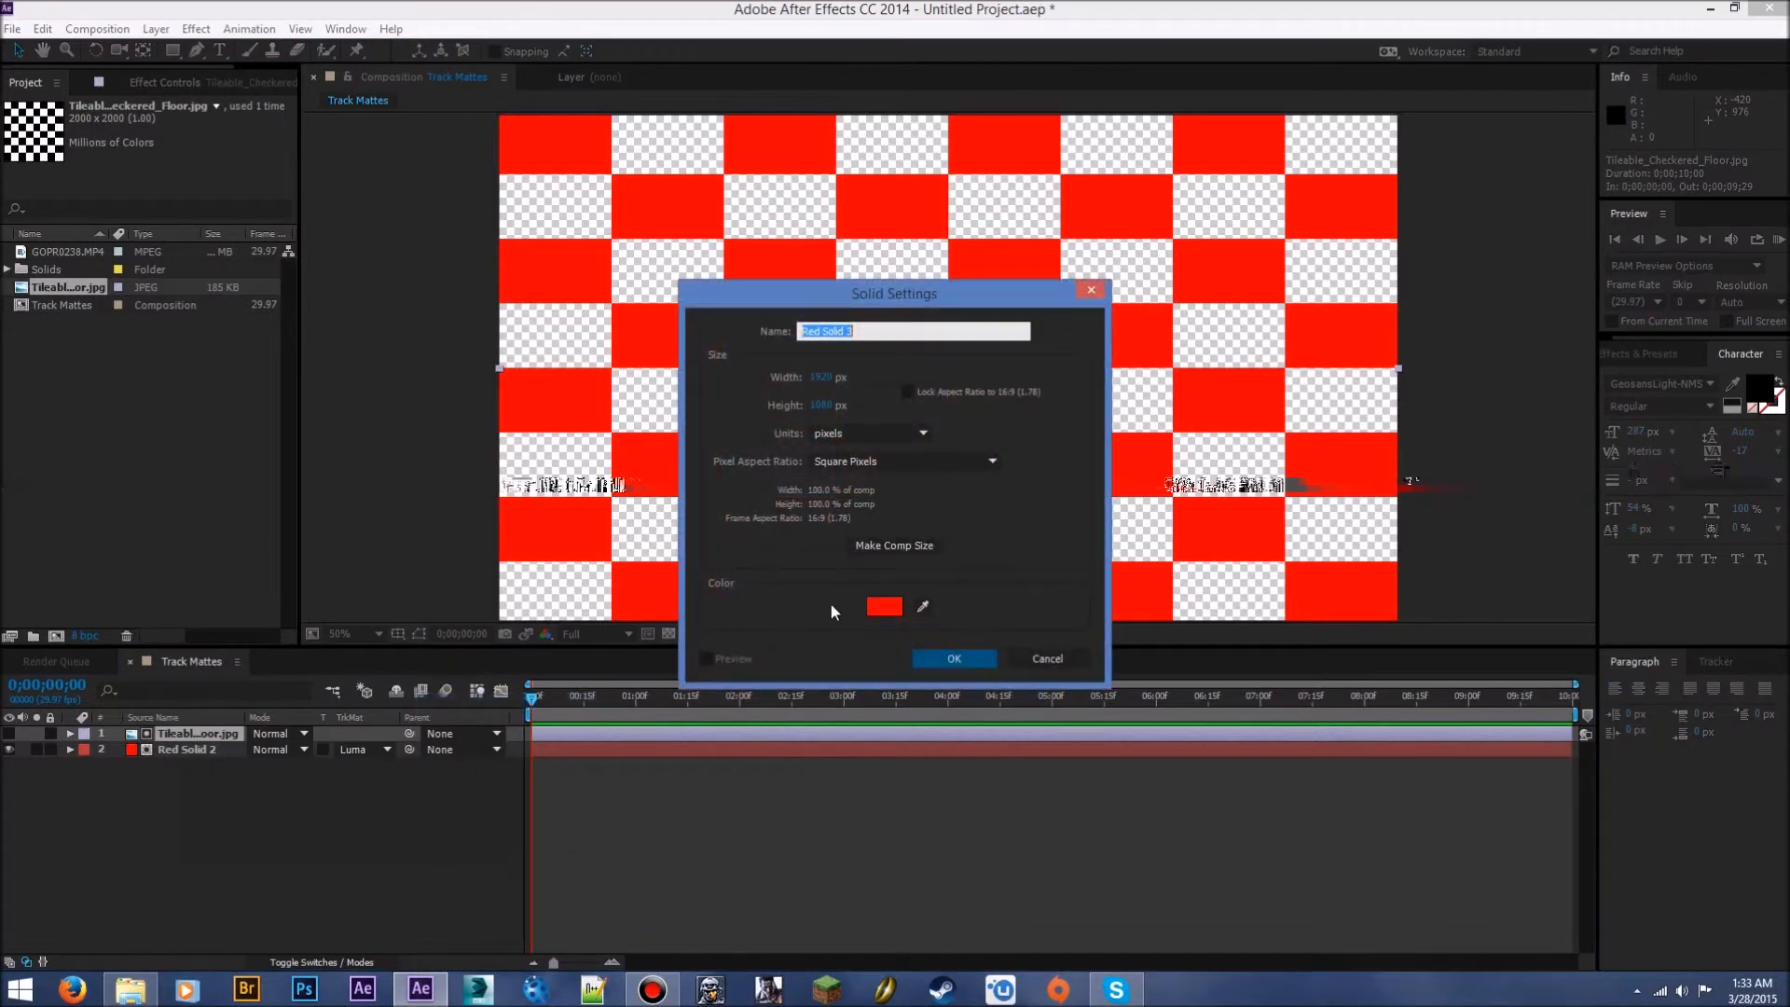
{"action": "left_click", "coordinate": [881, 606]}
{"action": "left_click_drag", "start_coordinate": [690, 872], "coordinate": [692, 843]}
{"action": "left_click", "coordinate": [841, 689]}
{"action": "left_click", "coordinate": [953, 658]}
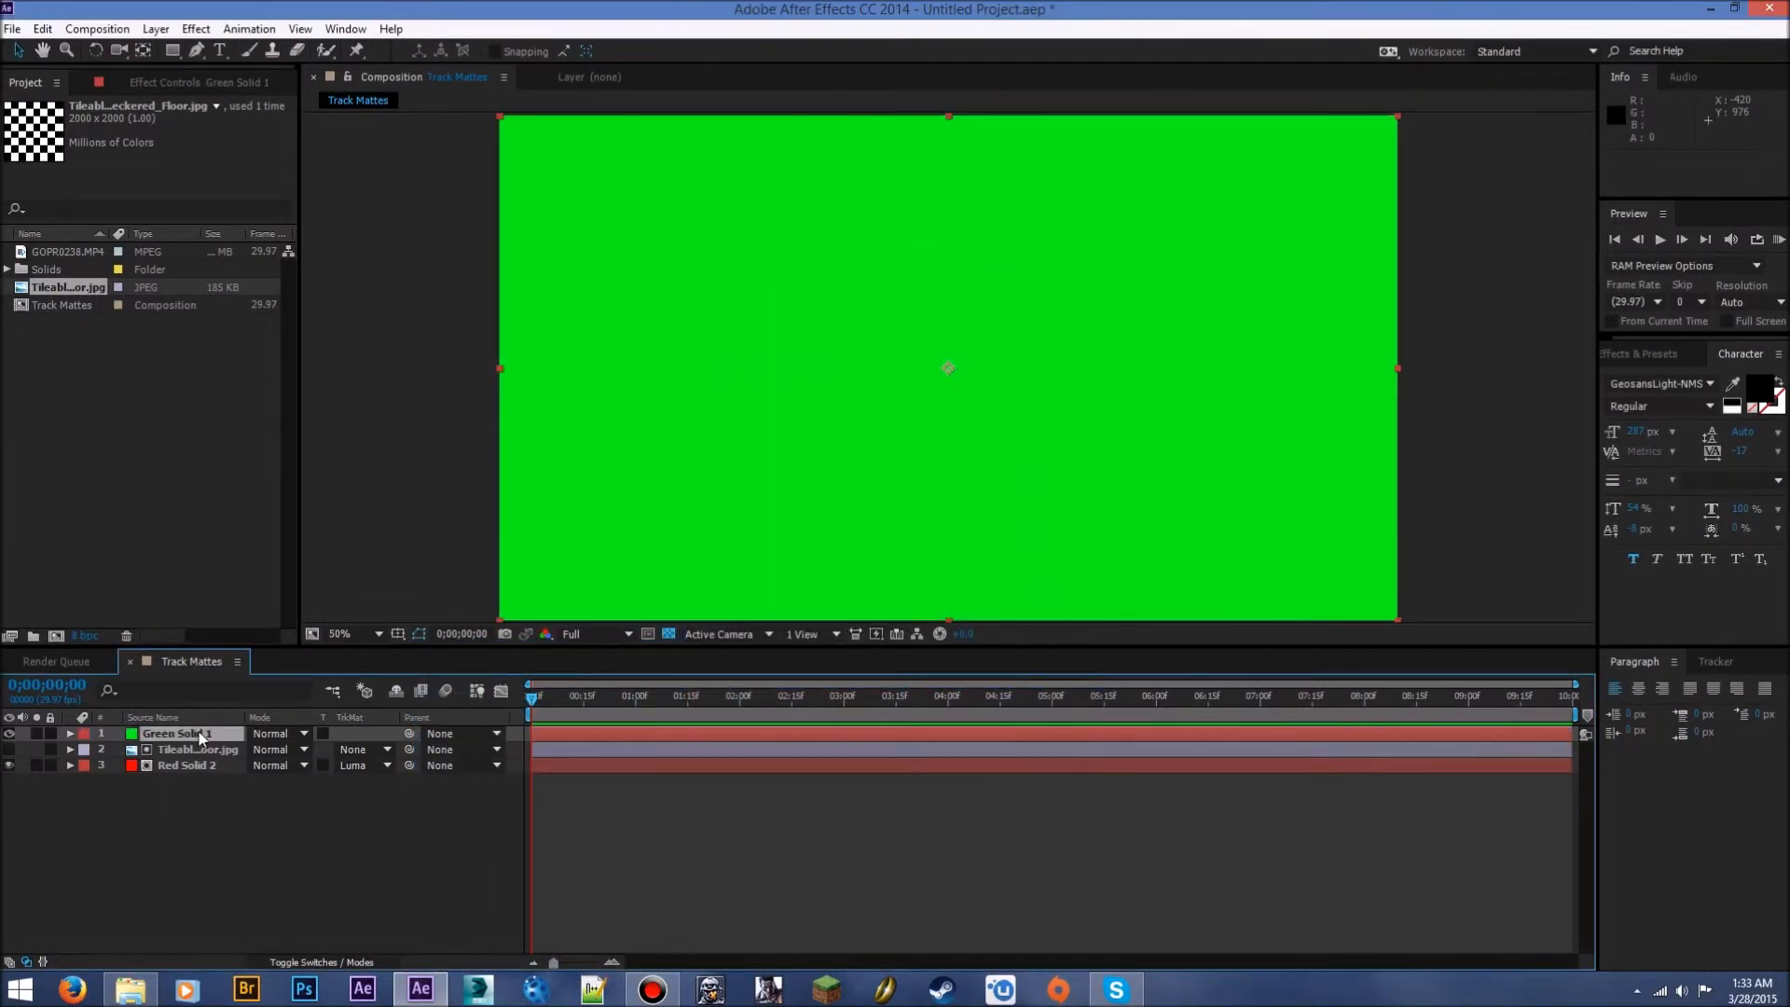
{"action": "double_click", "coordinate": [199, 734]}
{"action": "left_click", "coordinate": [688, 76]}
{"action": "left_click", "coordinate": [528, 77]}
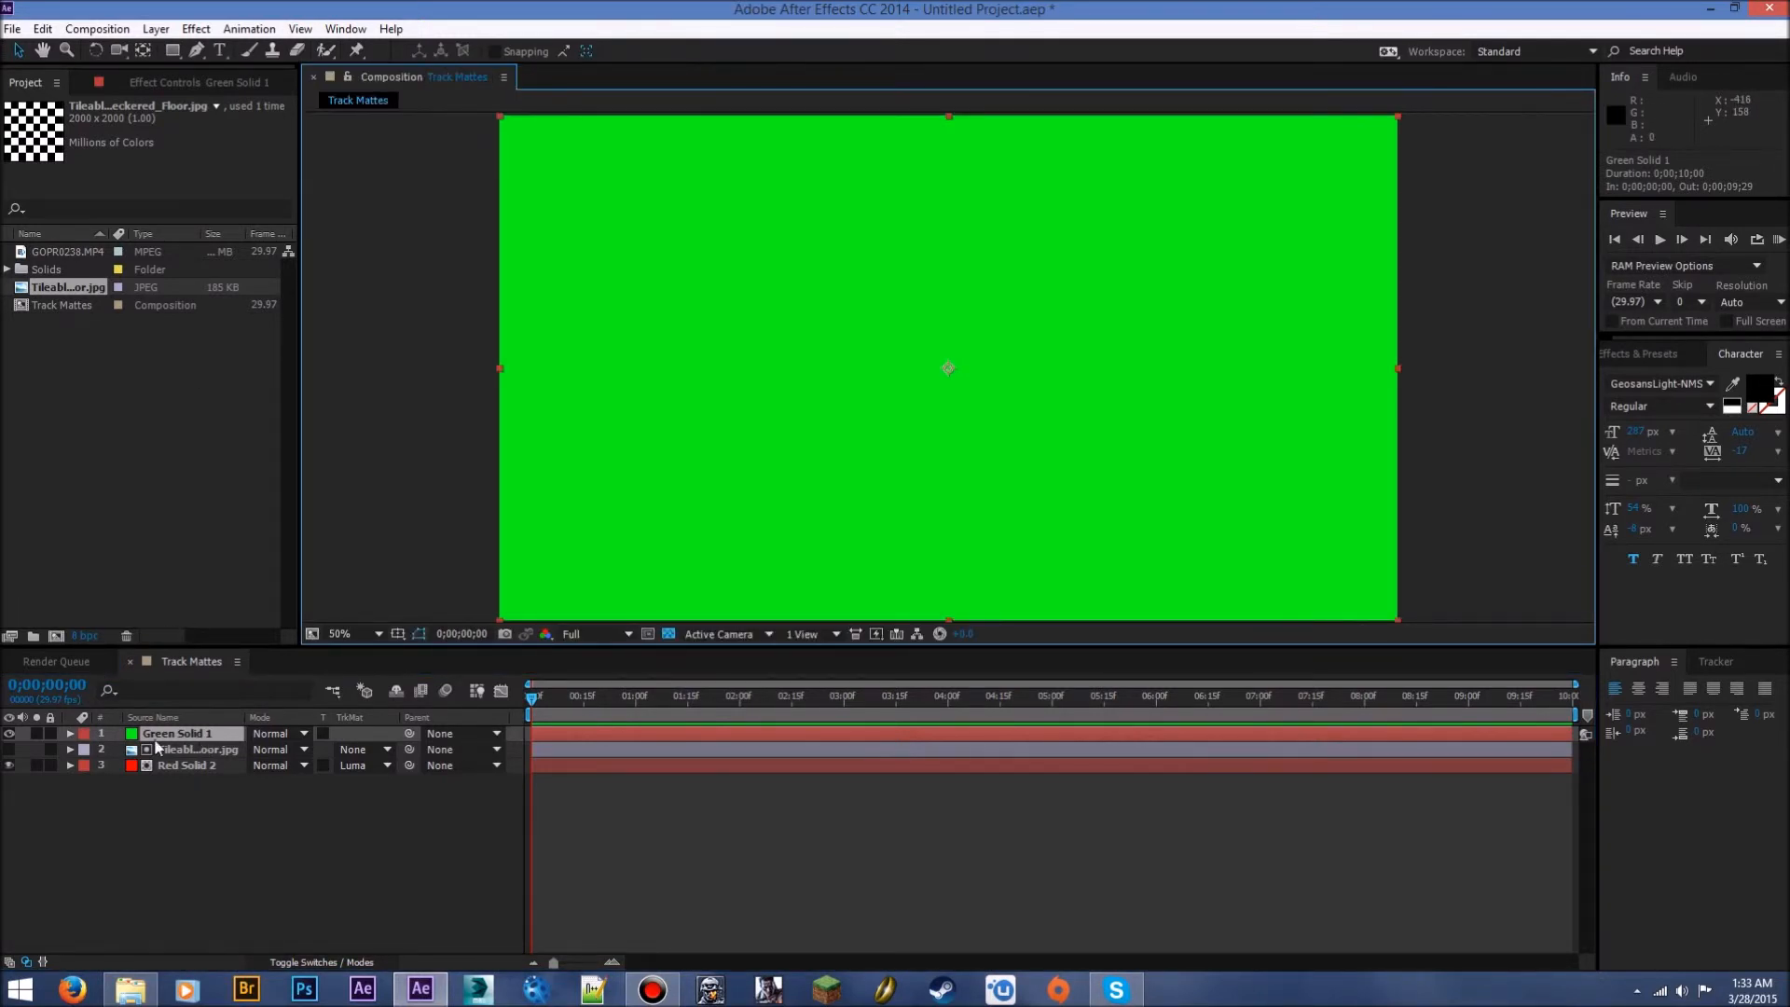
Move the green solid beneath the red solid and briefly show the checkered floor layer to compare it with the matte
{"action": "left_click_drag", "start_coordinate": [177, 734], "coordinate": [163, 802]}
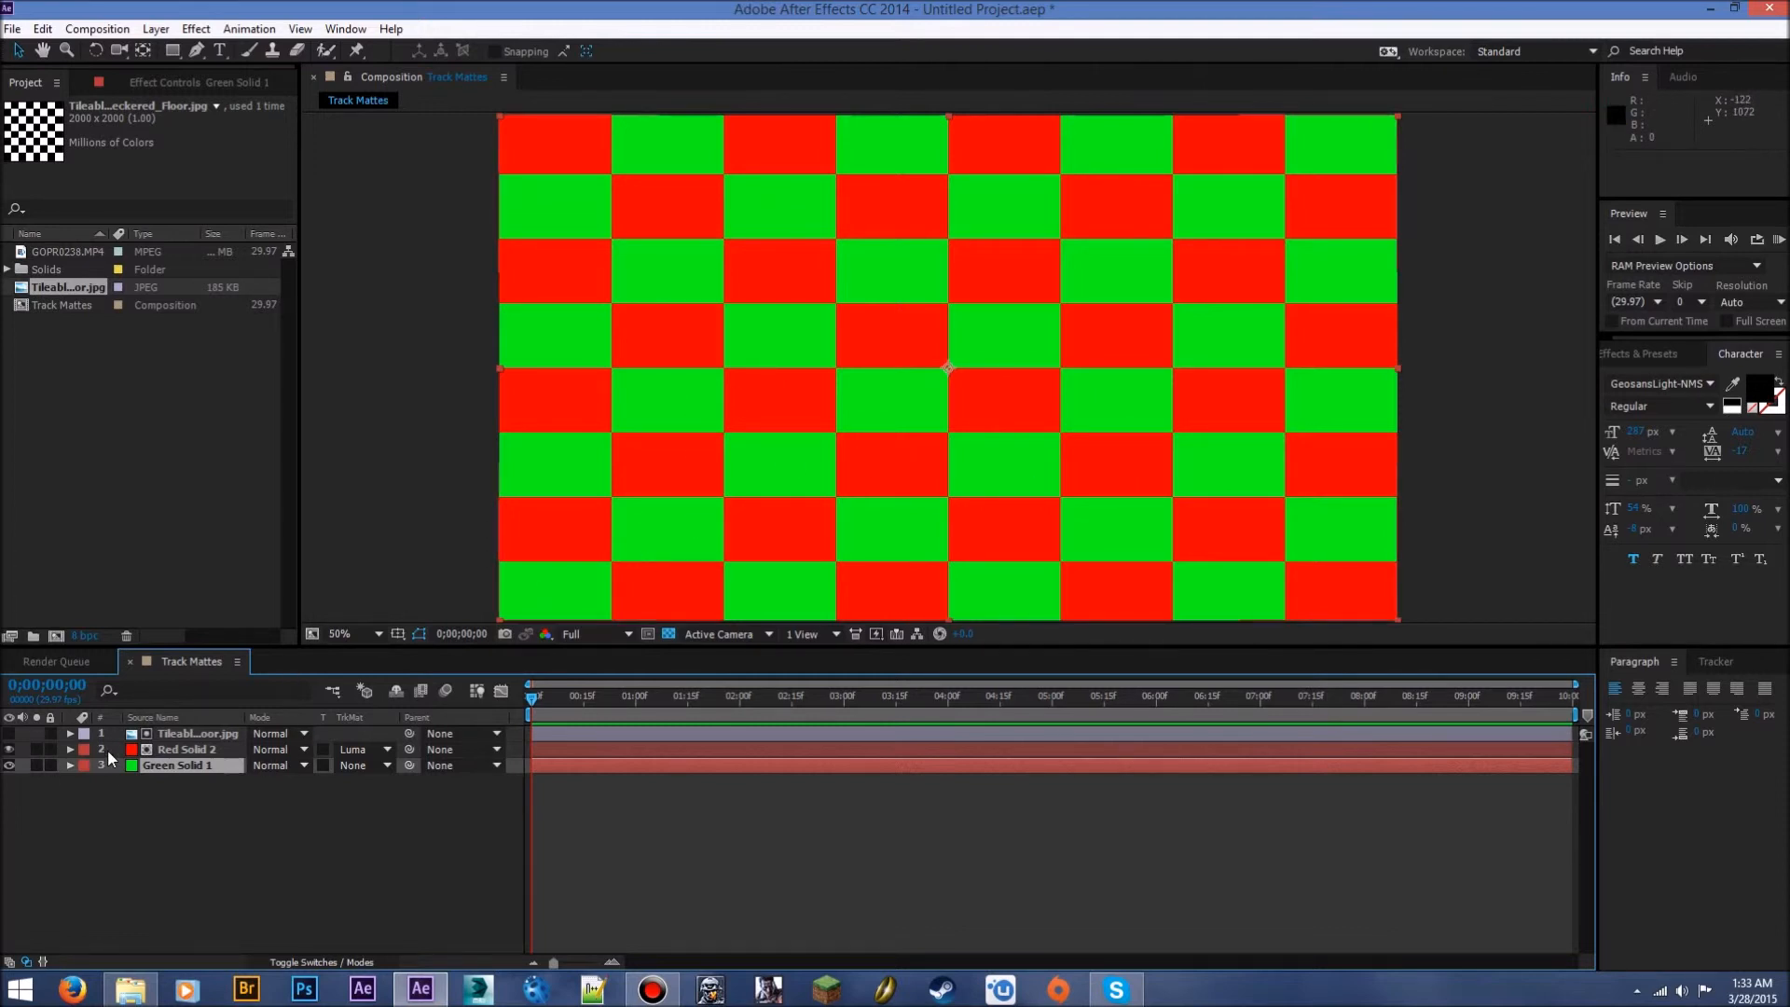
{"action": "left_click", "coordinate": [9, 734]}
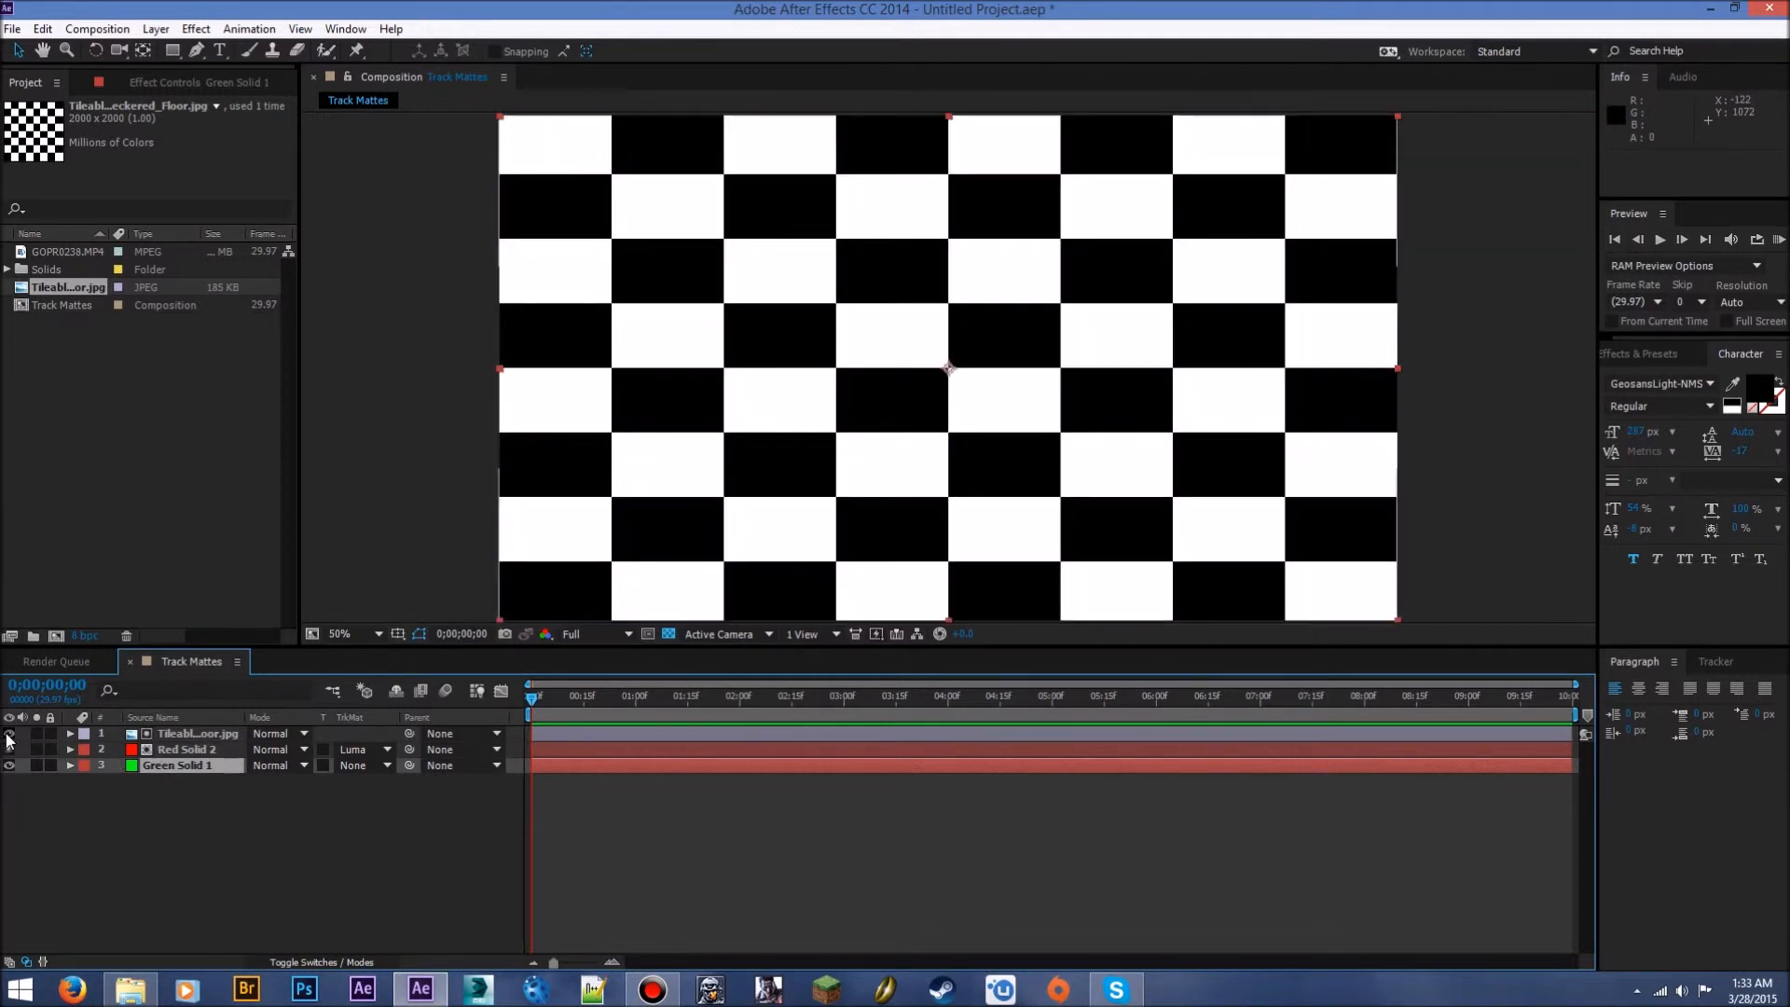
{"action": "left_click", "coordinate": [10, 734]}
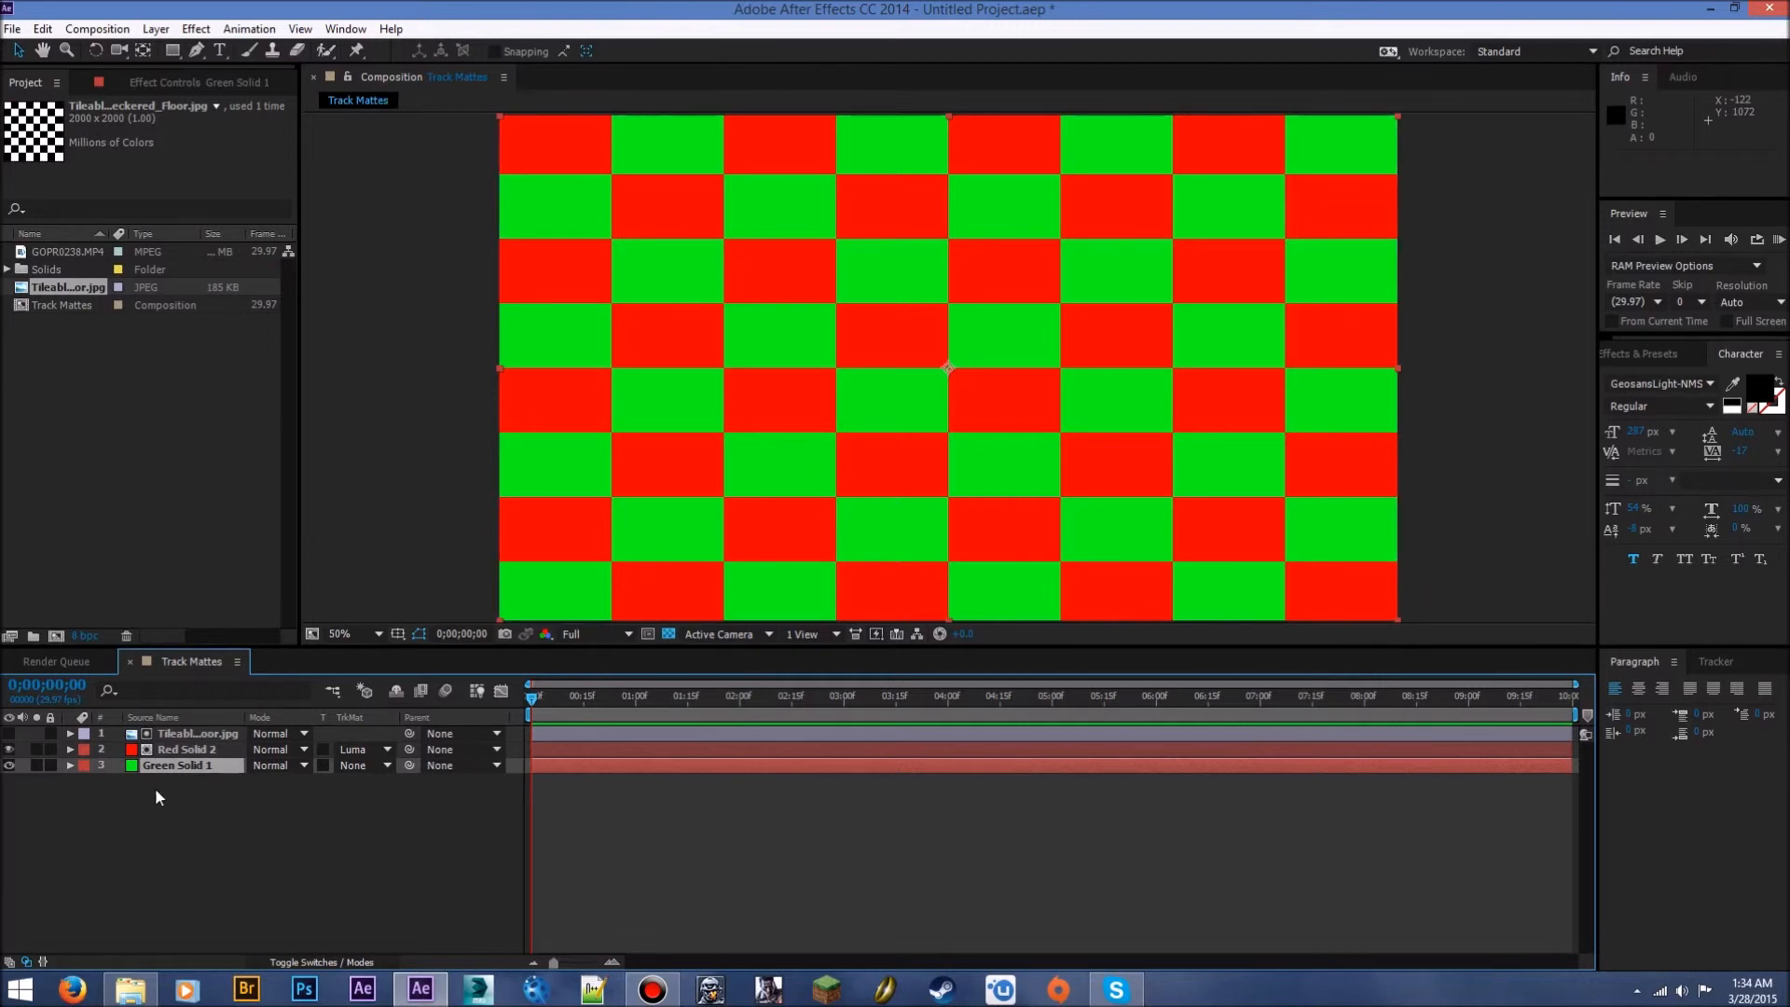
Switch the red solid's track matte to Luma Inverted Matte "Tileable_Checkered_Floor.jpg"
{"action": "left_click", "coordinate": [182, 750]}
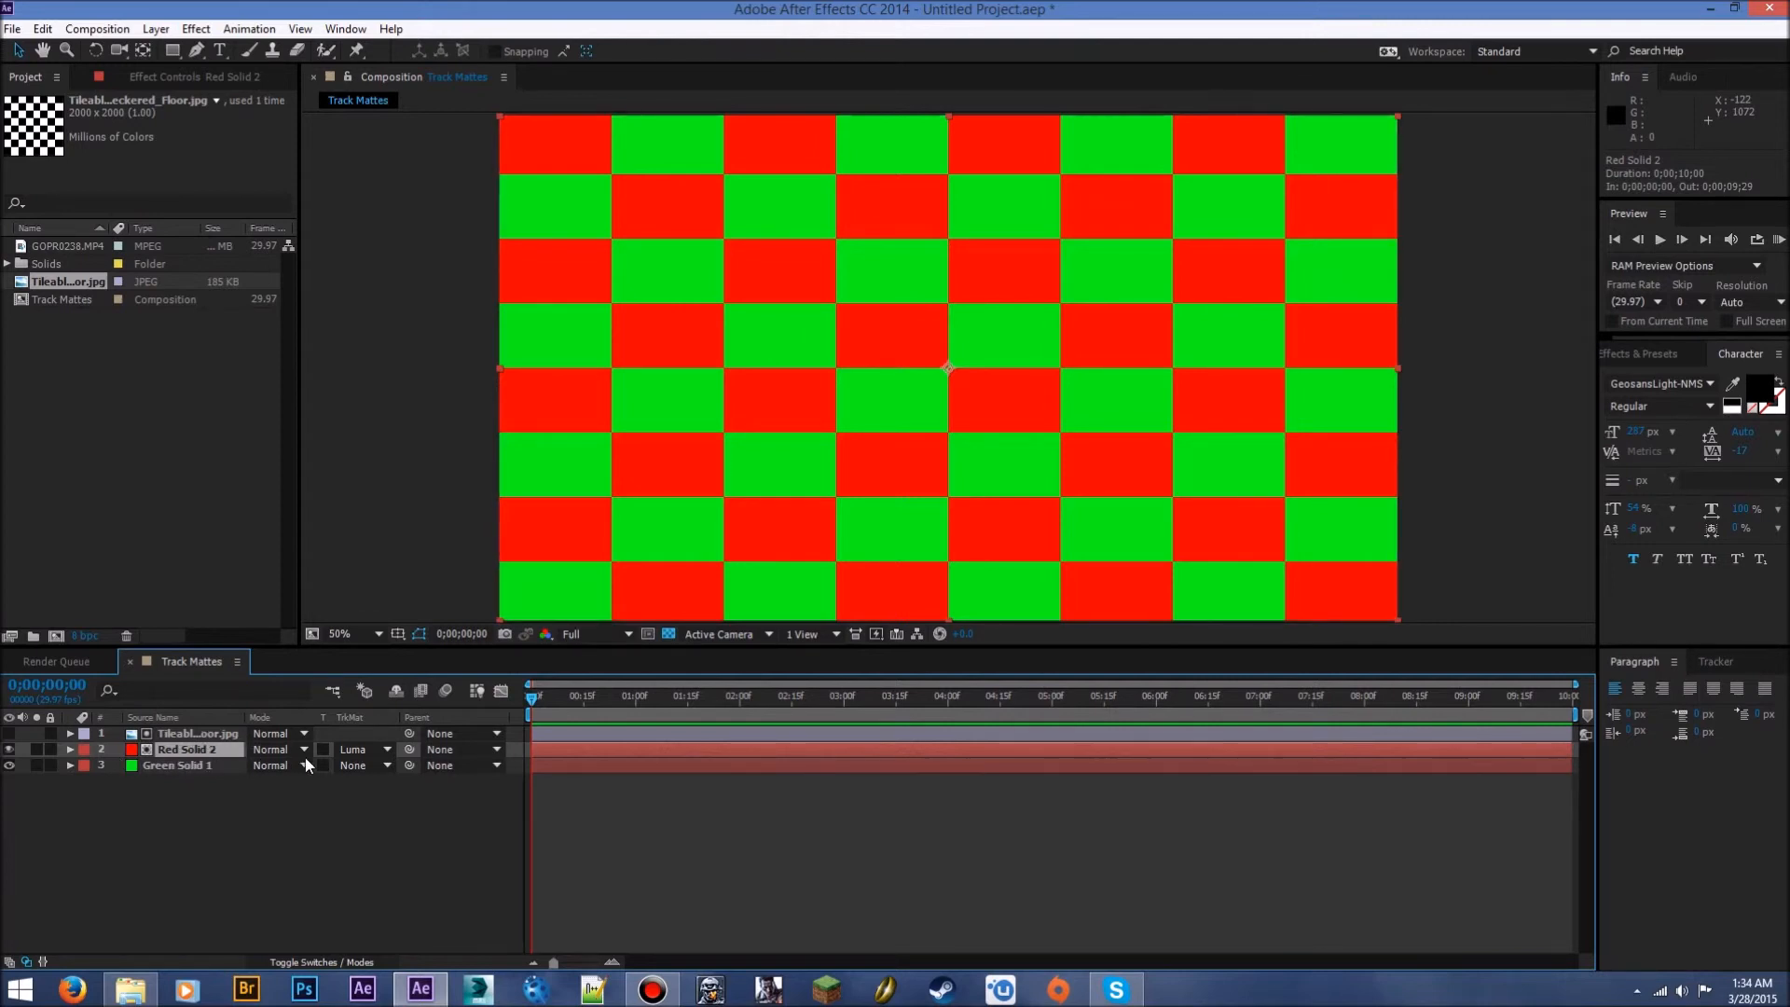
{"action": "left_click", "coordinate": [364, 749]}
{"action": "left_click", "coordinate": [445, 859]}
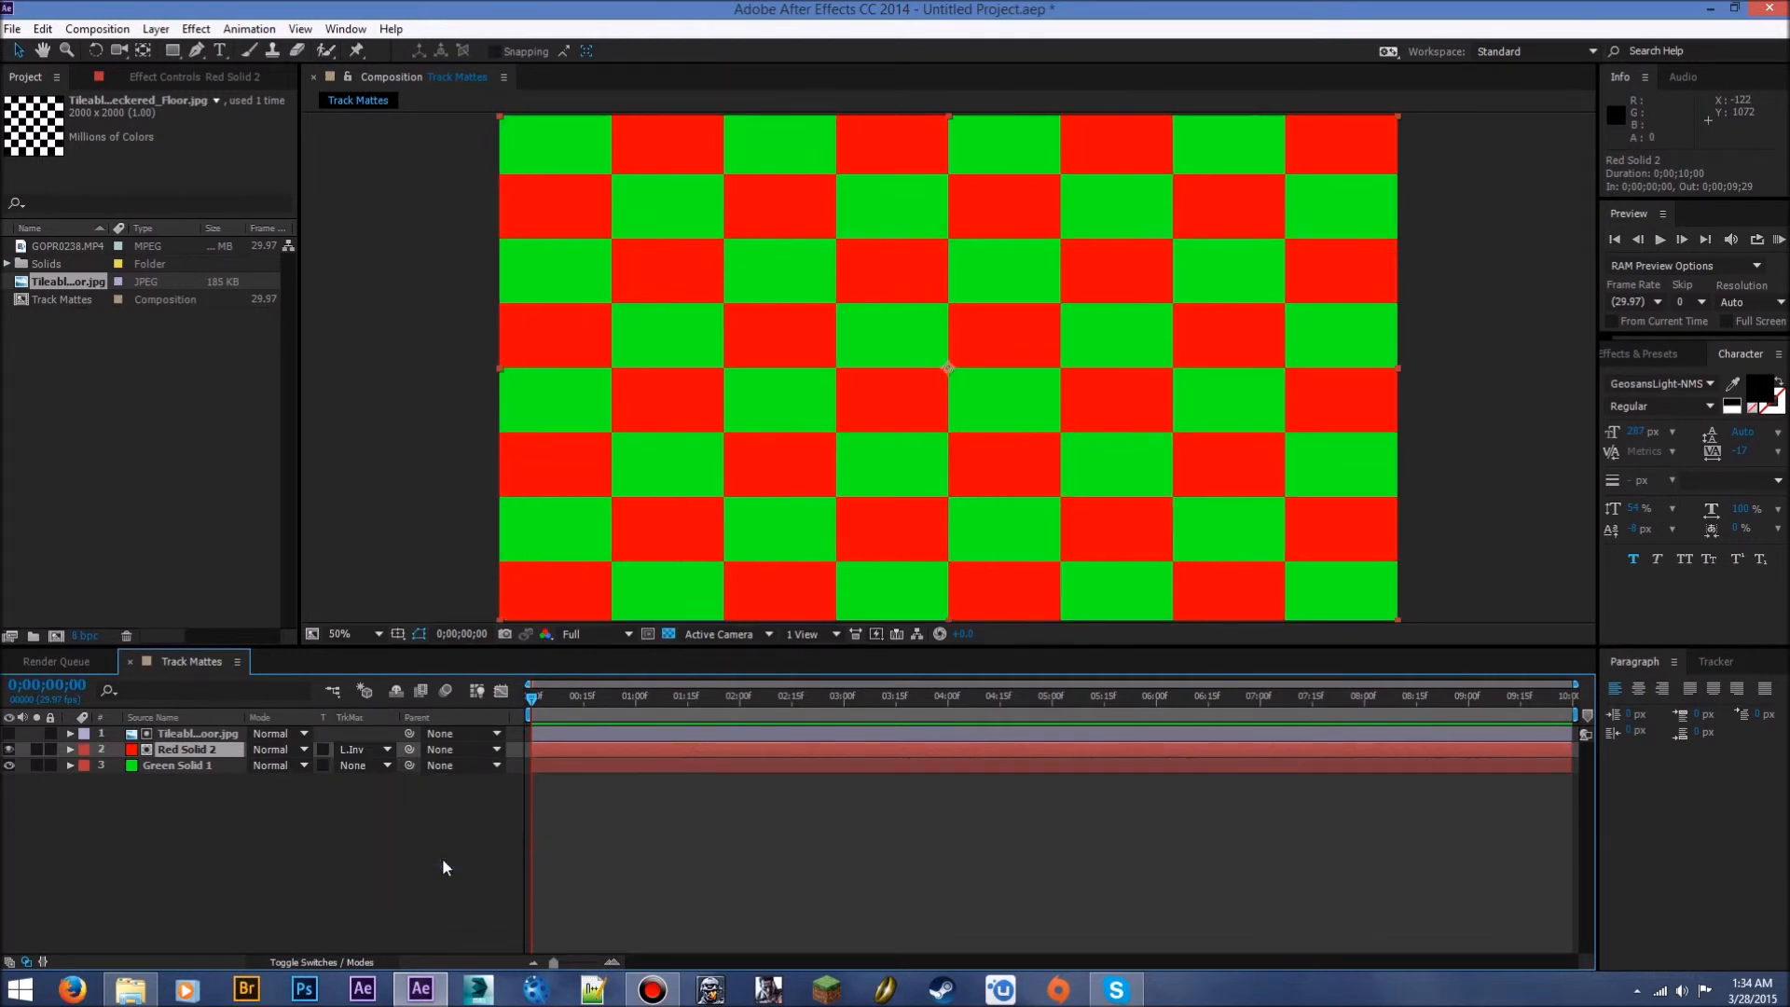
Return the red solid's track matte to Luma Matte "Tileable_Checkered_Floor.jpg" and deselect all layers
{"action": "left_click", "coordinate": [368, 749]}
{"action": "left_click", "coordinate": [429, 837]}
{"action": "left_click", "coordinate": [363, 752]}
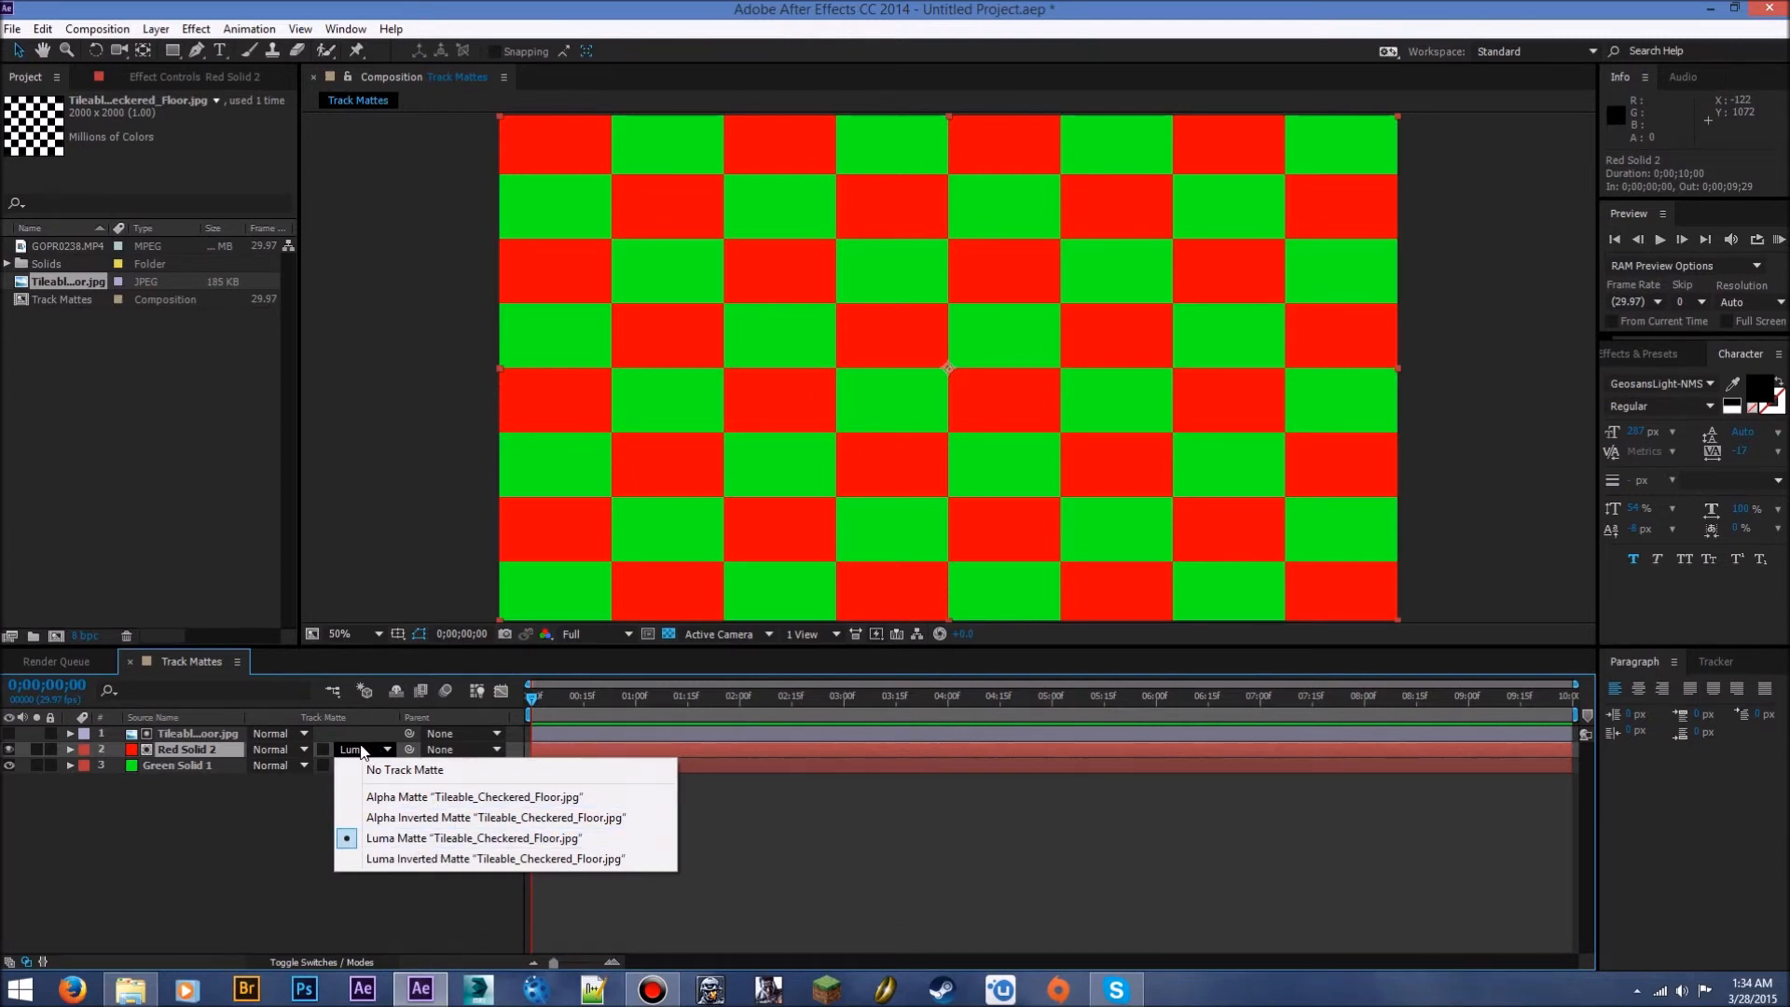
{"action": "left_click", "coordinate": [190, 824]}
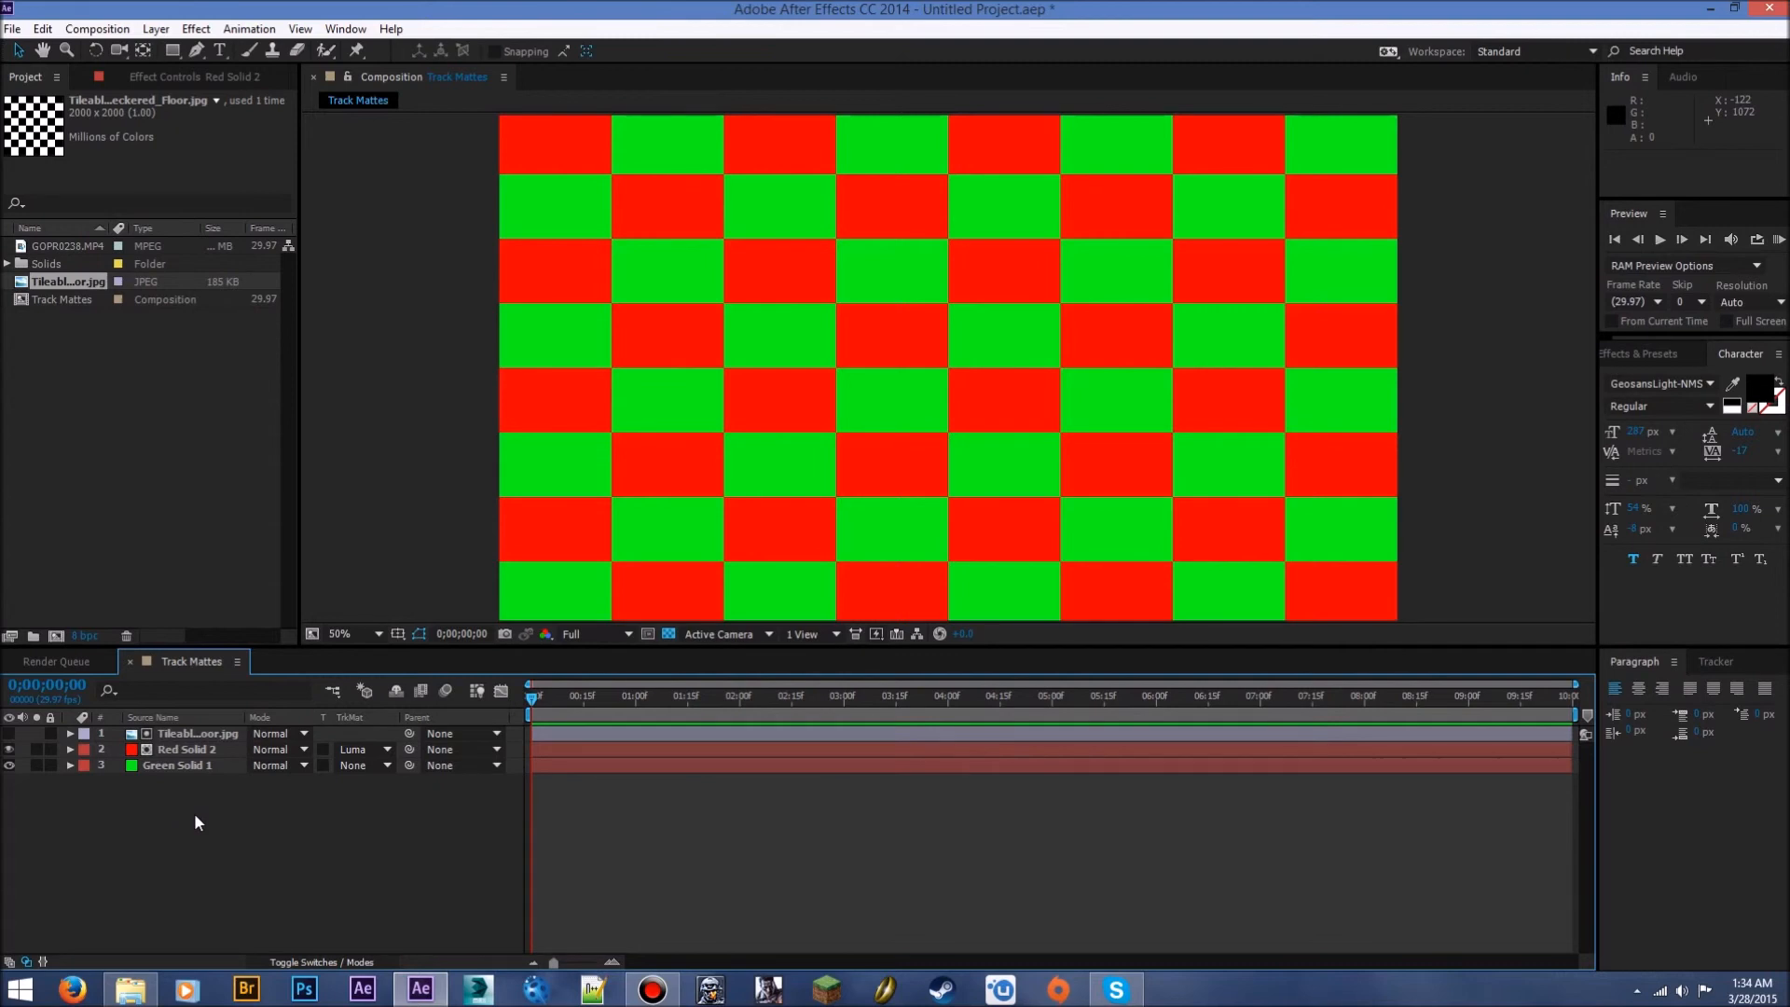